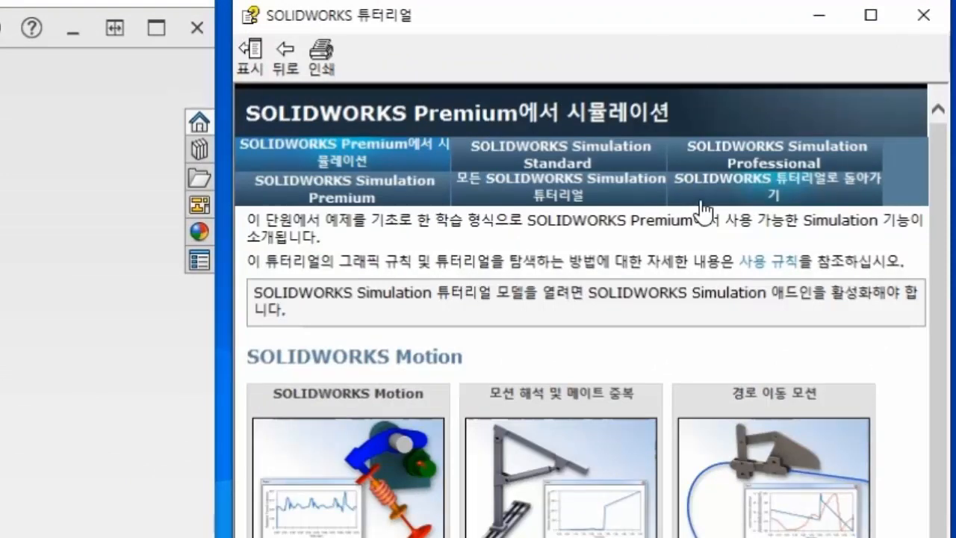
Open the frequency analysis tutorial (고유진동수 해석) from the SOLIDWORKS Simulation Professional lessons and advance to its study creation page.
left_click(747, 164)
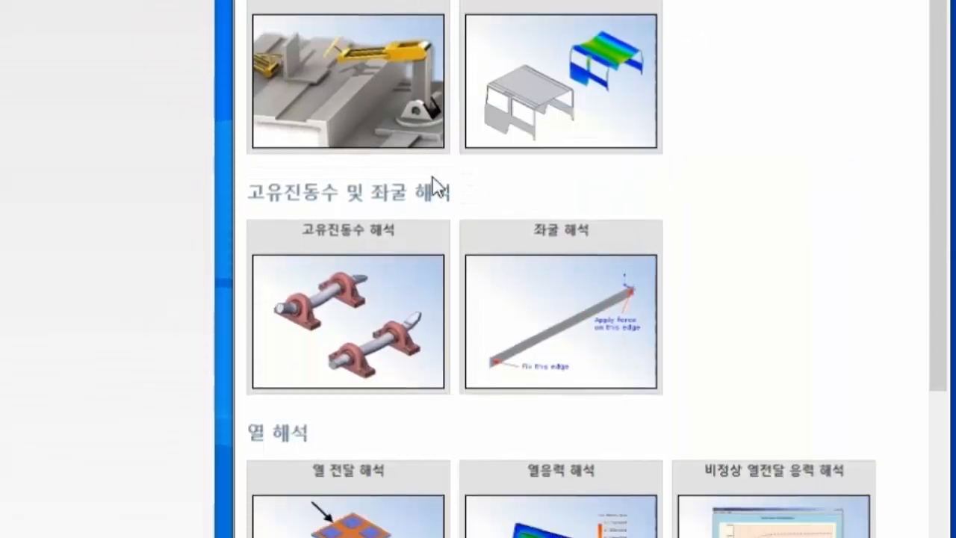
mouse_move(380, 314)
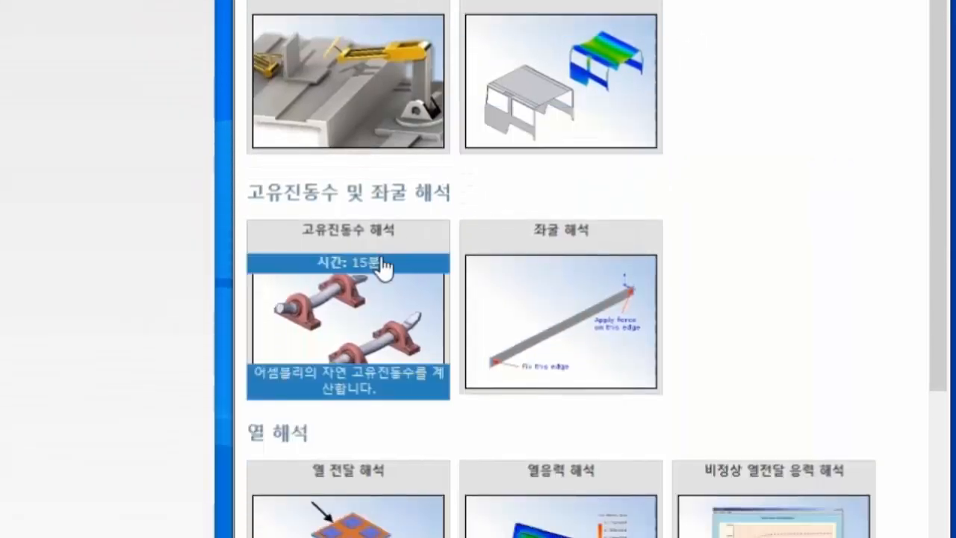
left_click(380, 329)
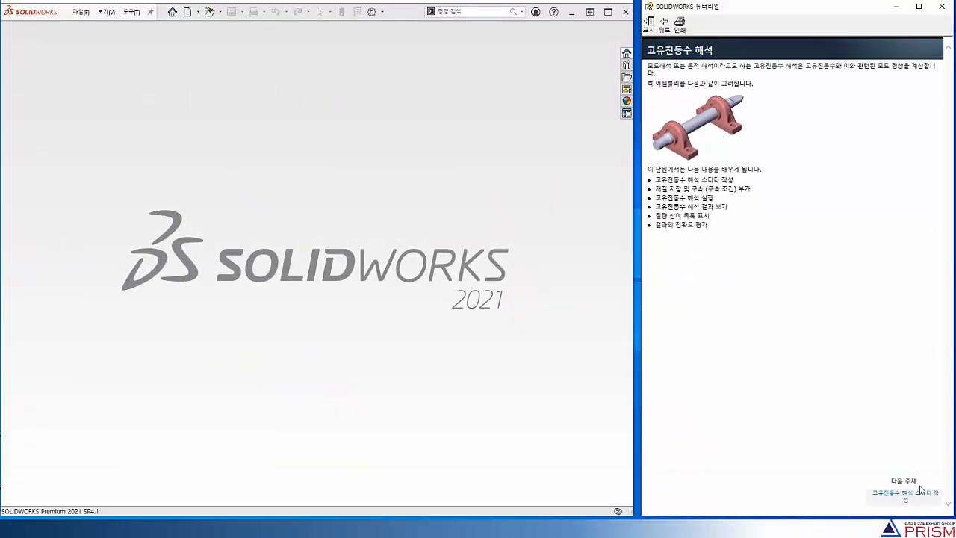
left_click(919, 505)
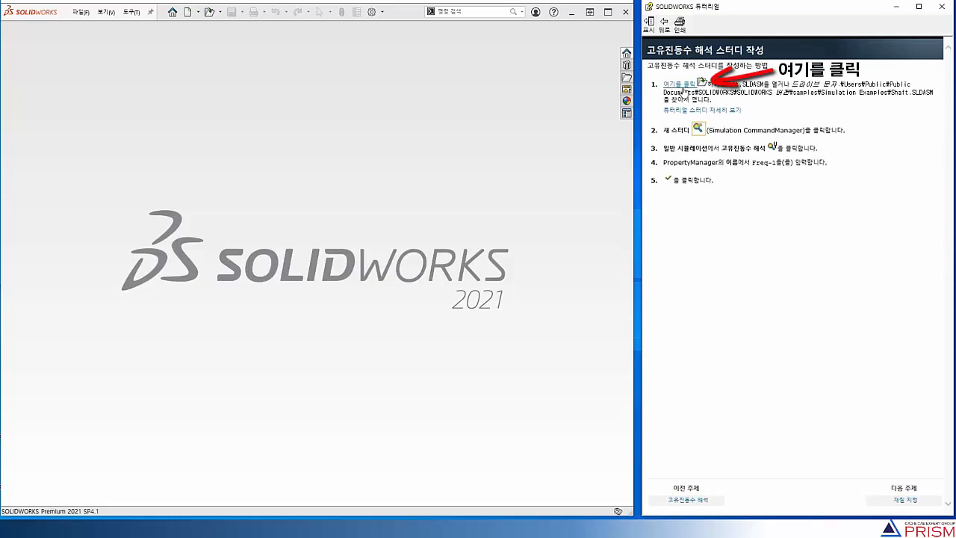
Open the Shaft.SLDASM sample assembly from the tutorial, allowing the ActiveX interaction, and switch to its Ready study.
left_click(679, 84)
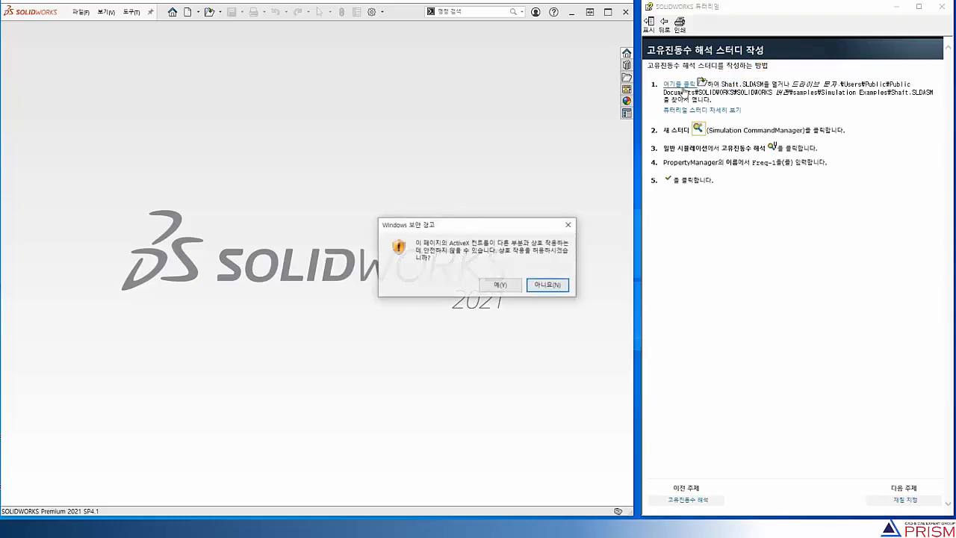
left_click(515, 284)
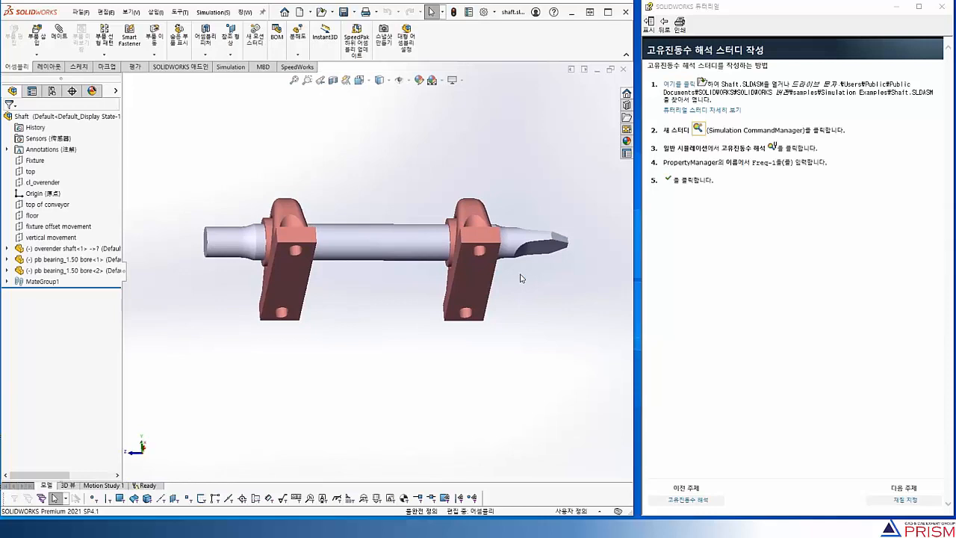
middle_click_drag(522, 277, 571, 317)
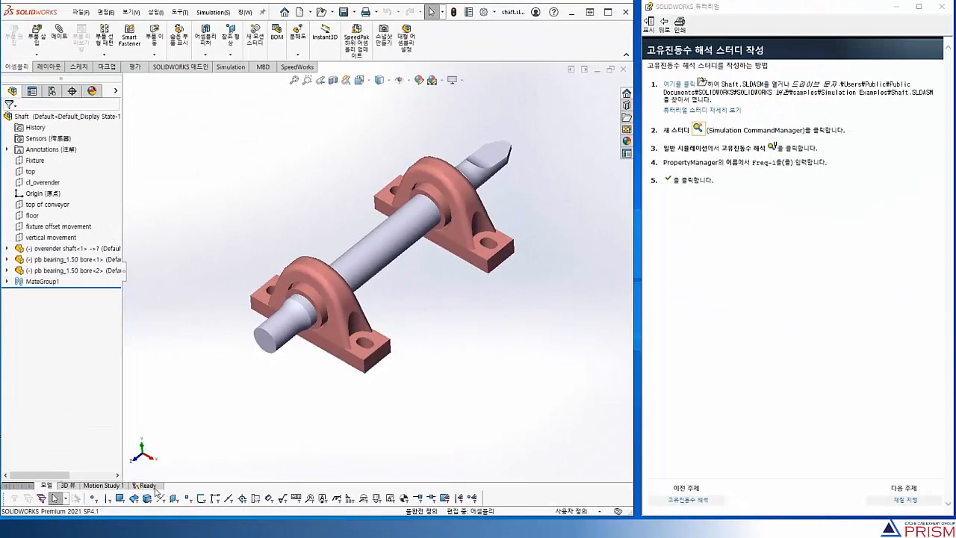
left_click(457, 385)
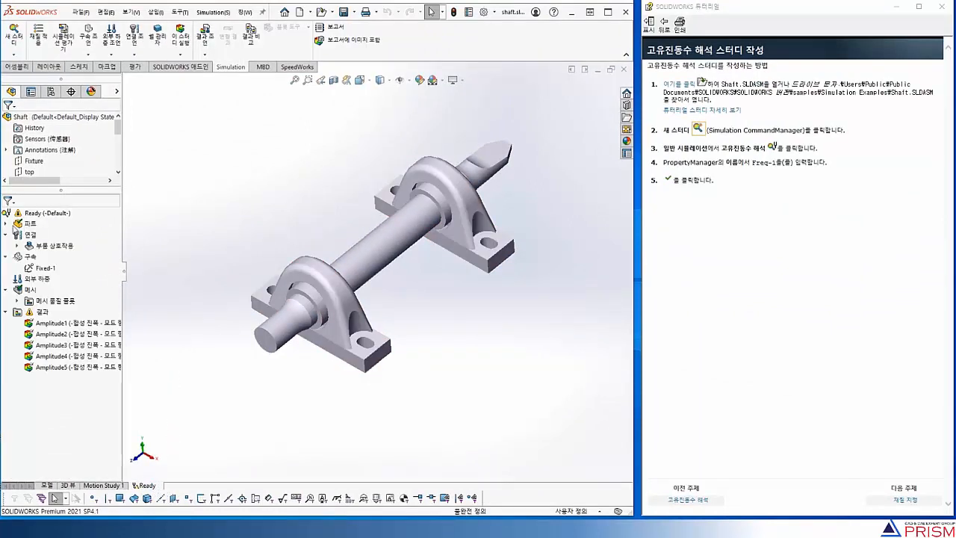
Review the materials assigned to the shaft and both bearings, and the Global Interaction under the study's connections.
left_click(6, 224)
left_click(52, 235)
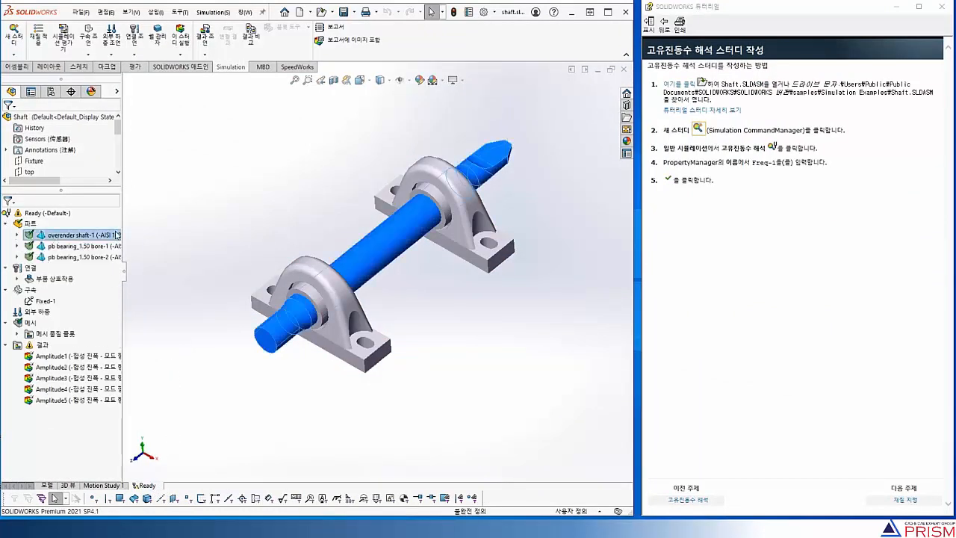
left_click_drag(124, 229, 151, 224)
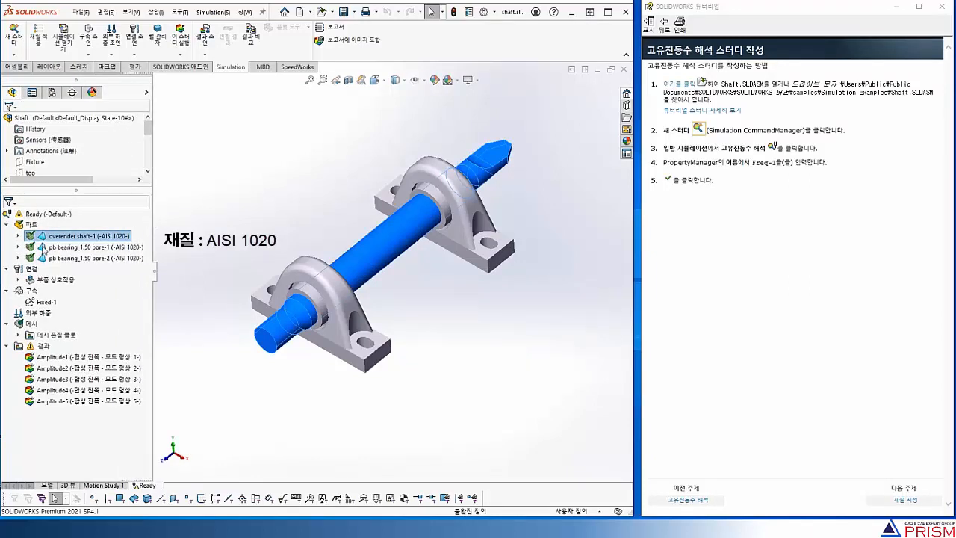
left_click(43, 247)
left_click(43, 258)
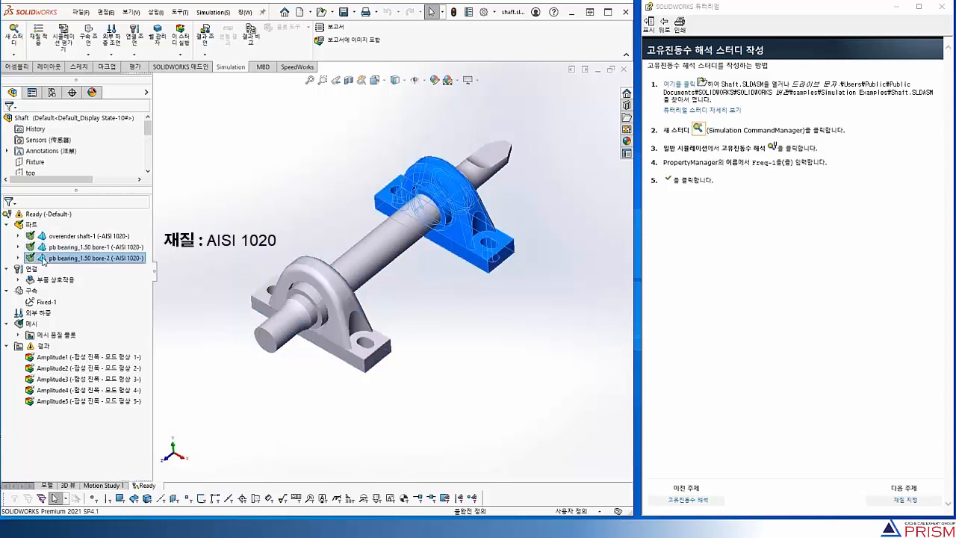
left_click(19, 279)
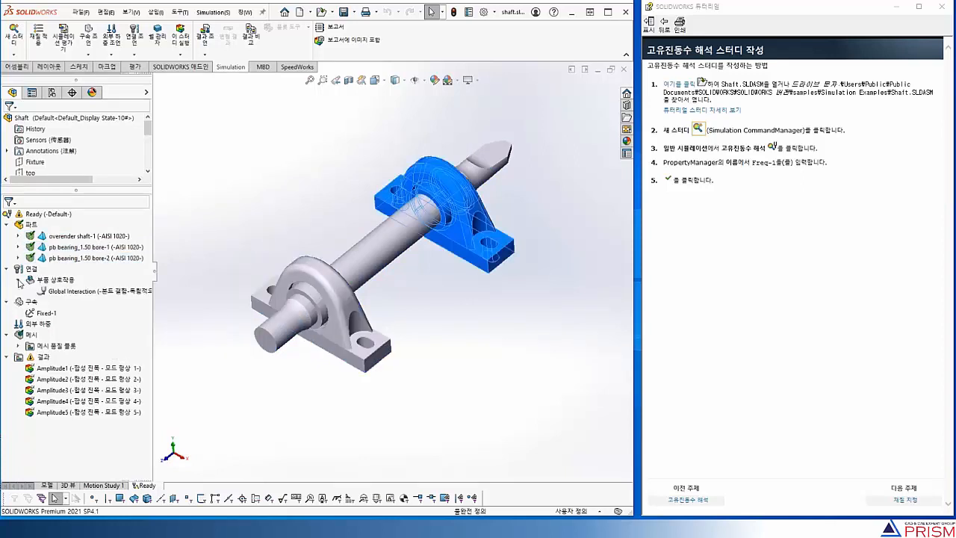
left_click(72, 291)
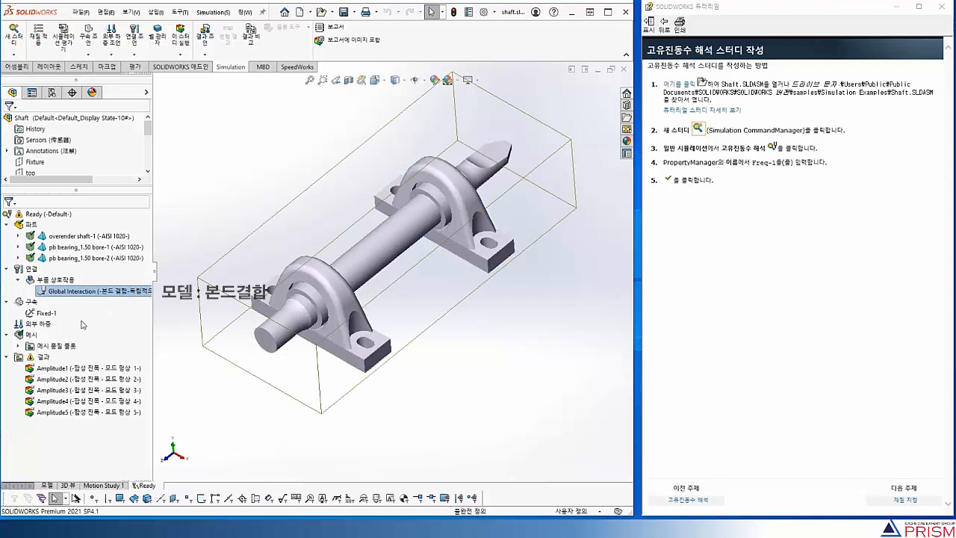
Show the symbols of the Fixed-1 fixture and examine them on the underside of both bearings.
left_click(48, 315)
right_click(50, 320)
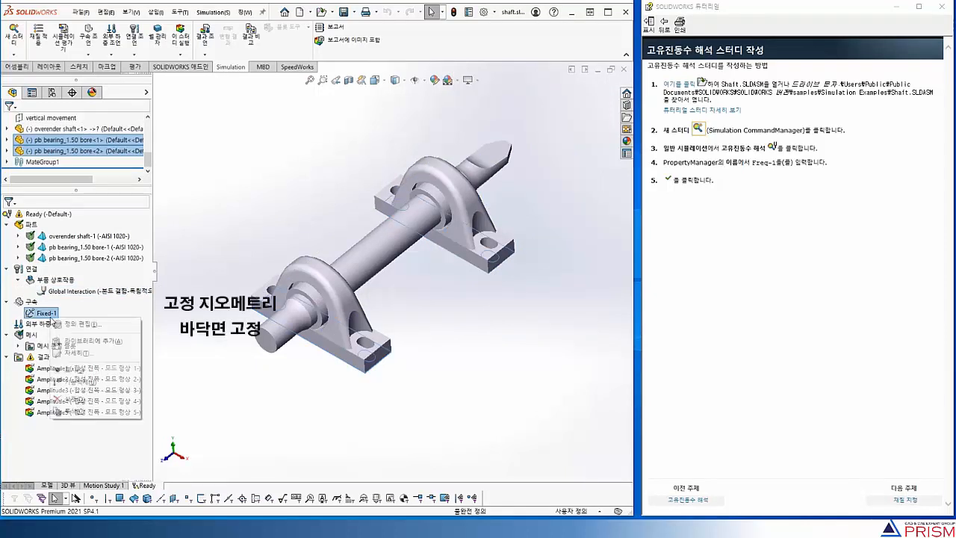
left_click(82, 371)
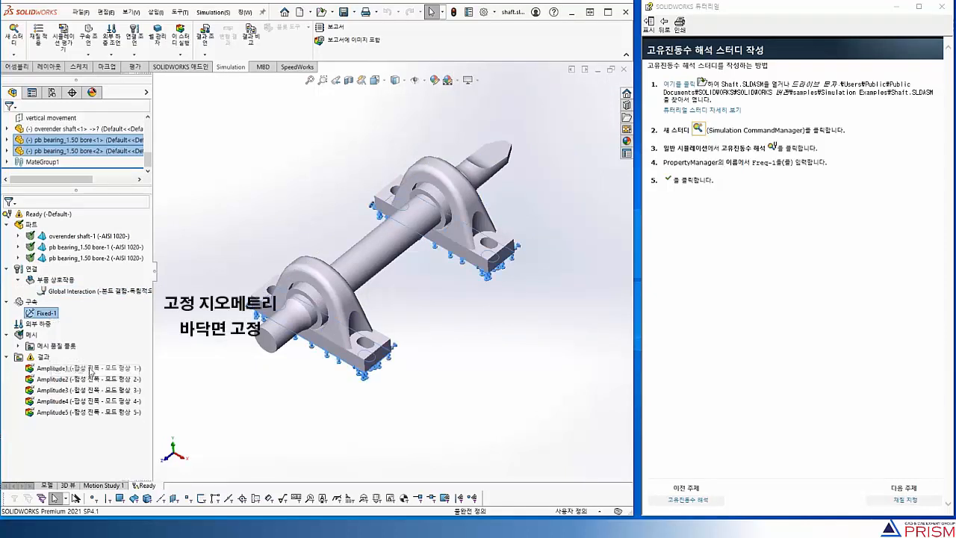
left_click(232, 323)
middle_click_drag(266, 402, 252, 233)
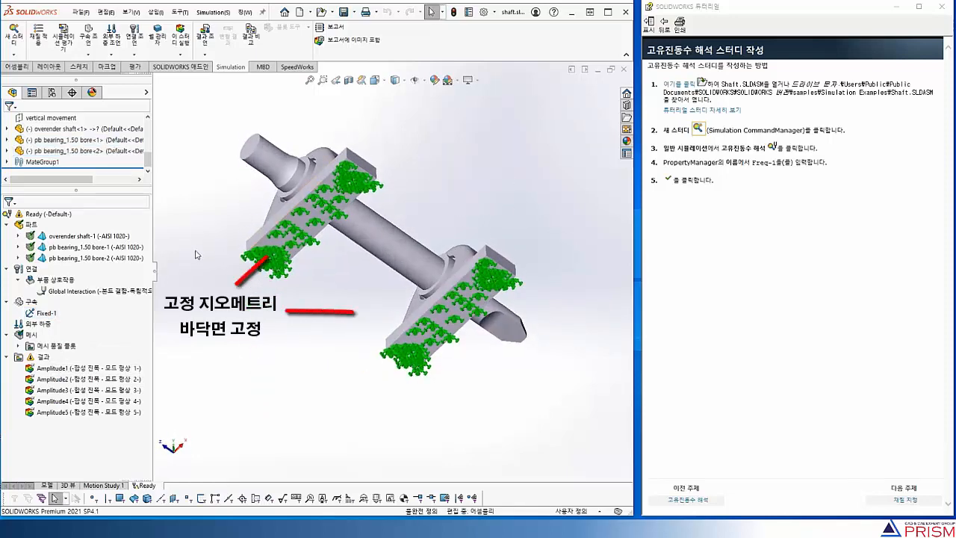
Highlight the bearing faces held by Fixed-1 and hide the fixture's symbols.
left_click(47, 316)
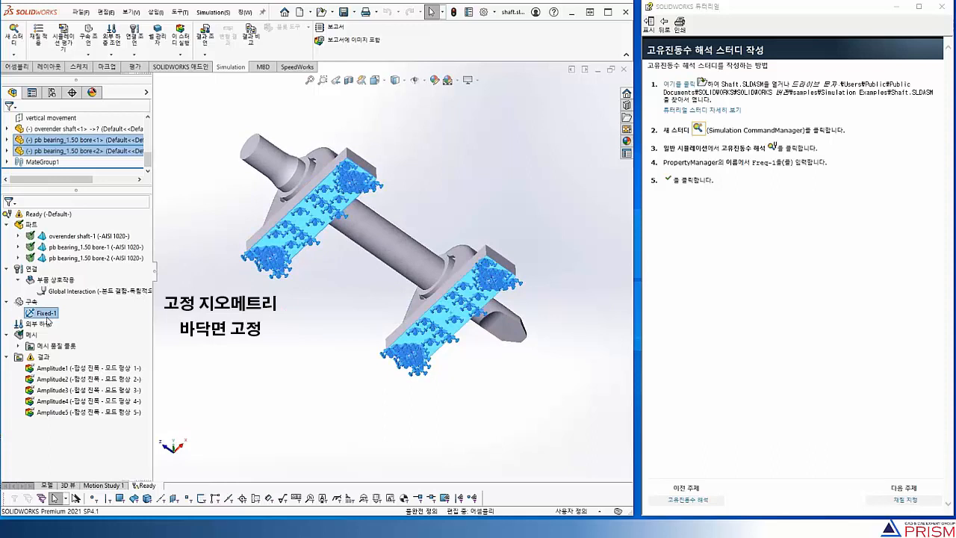
right_click(47, 319)
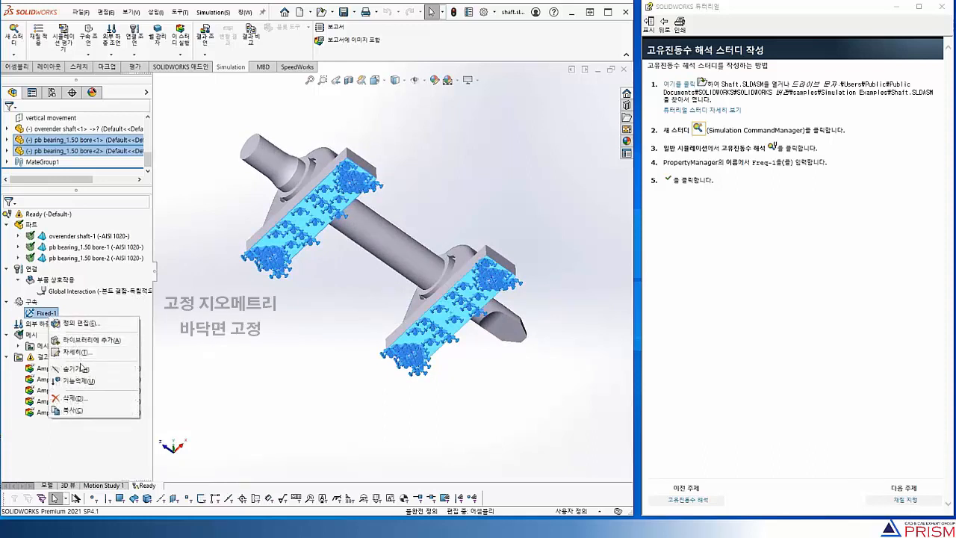
left_click(75, 369)
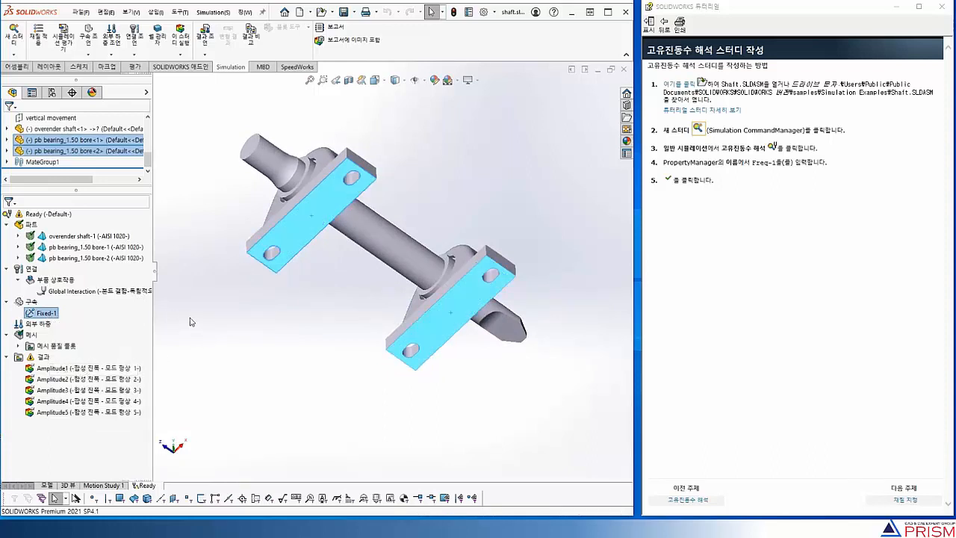
left_click(189, 322)
middle_click_drag(210, 144, 213, 305)
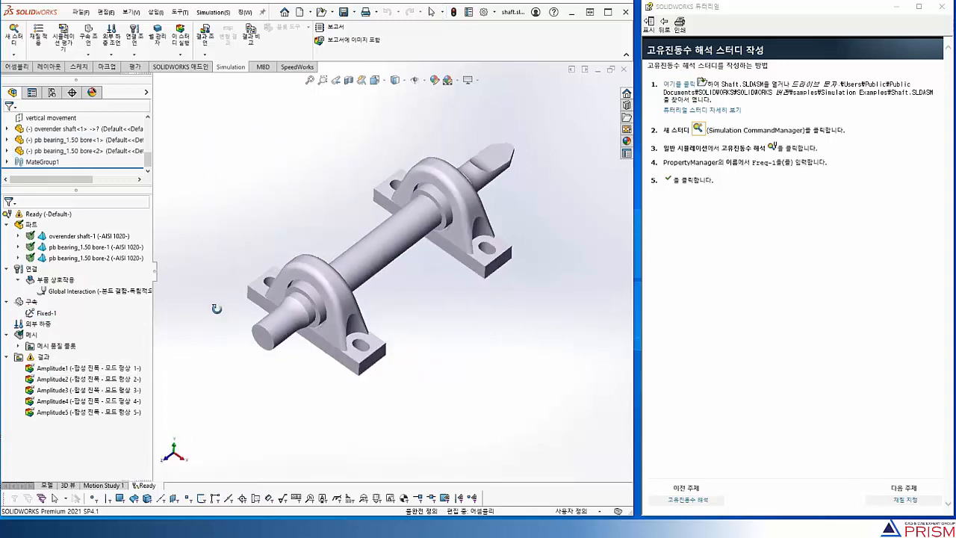
Display the Quality1 mesh plot to check the mesh on the assembly, and hide it again.
left_click(19, 346)
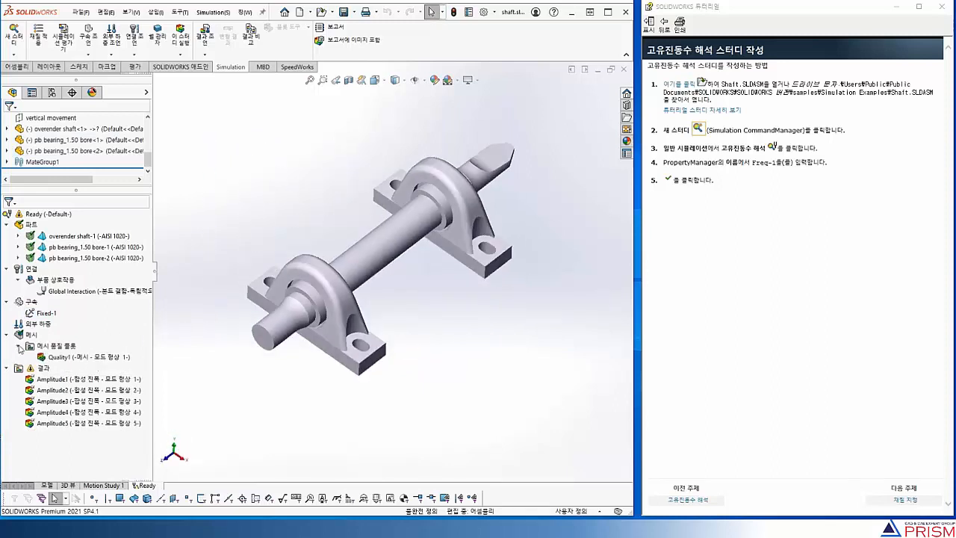
right_click(69, 358)
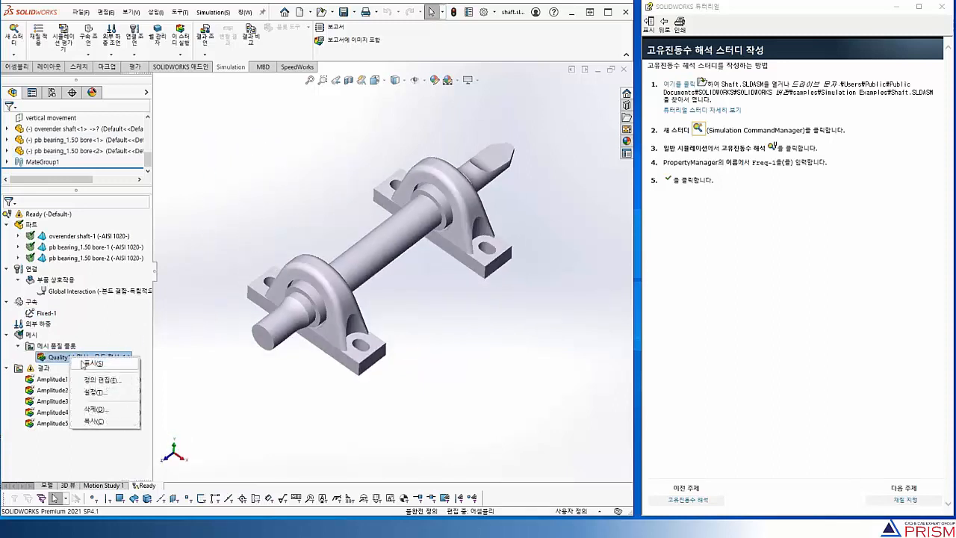
left_click(88, 363)
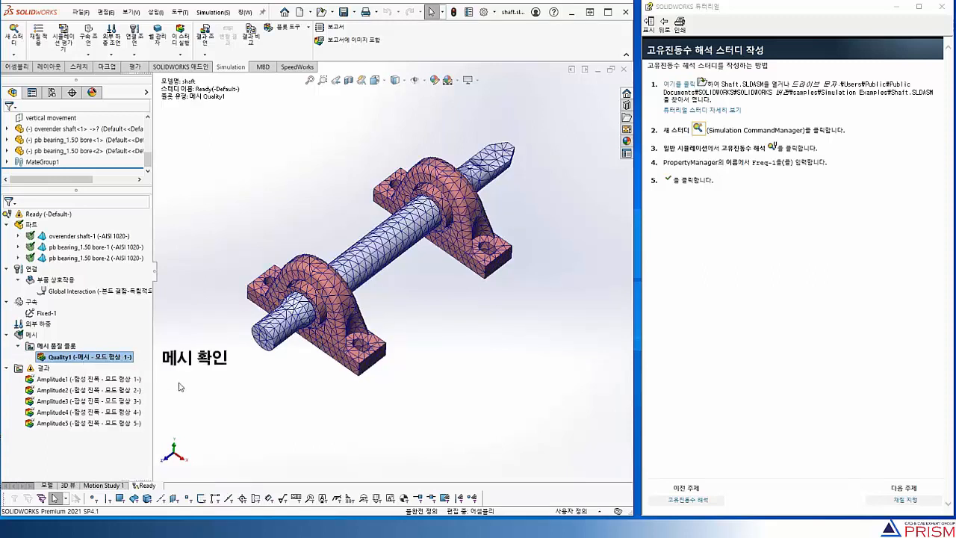
right_click(110, 359)
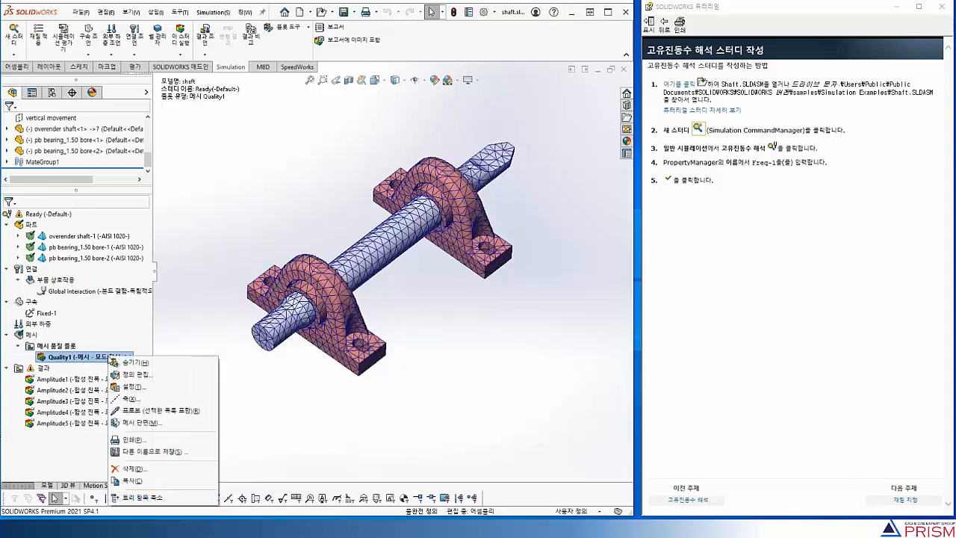
left_click(121, 364)
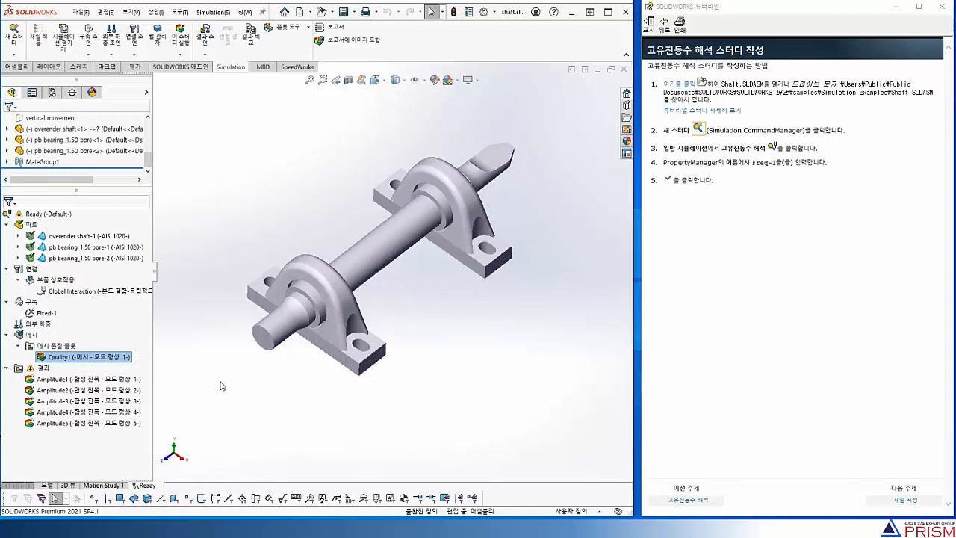
Set the number of frequencies to 20 in the Ready study's properties.
right_click(64, 215)
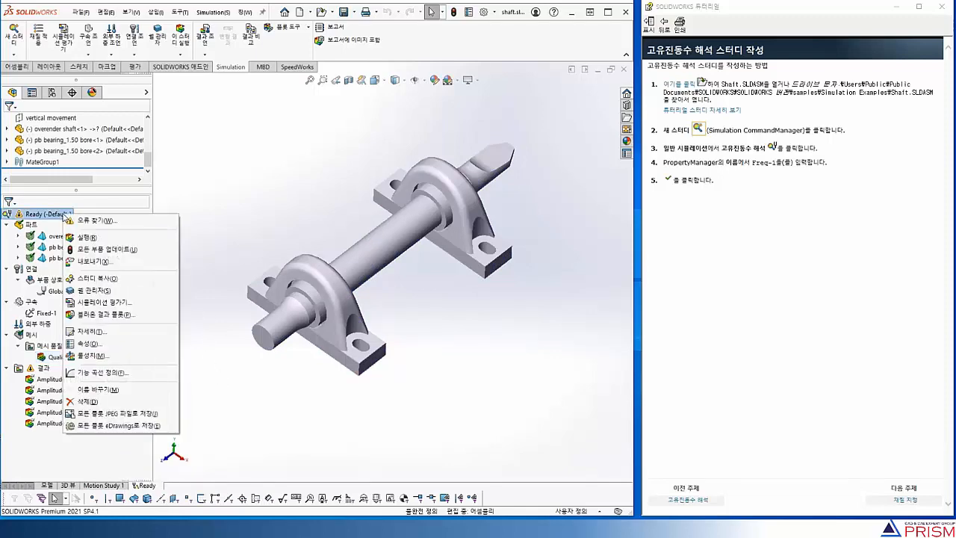
left_click(97, 344)
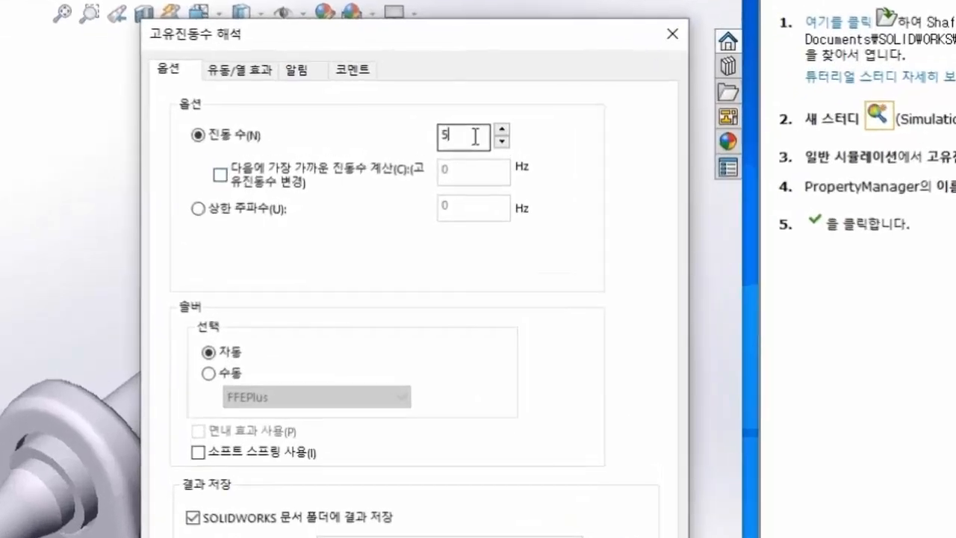
double_click(475, 136)
type("20")
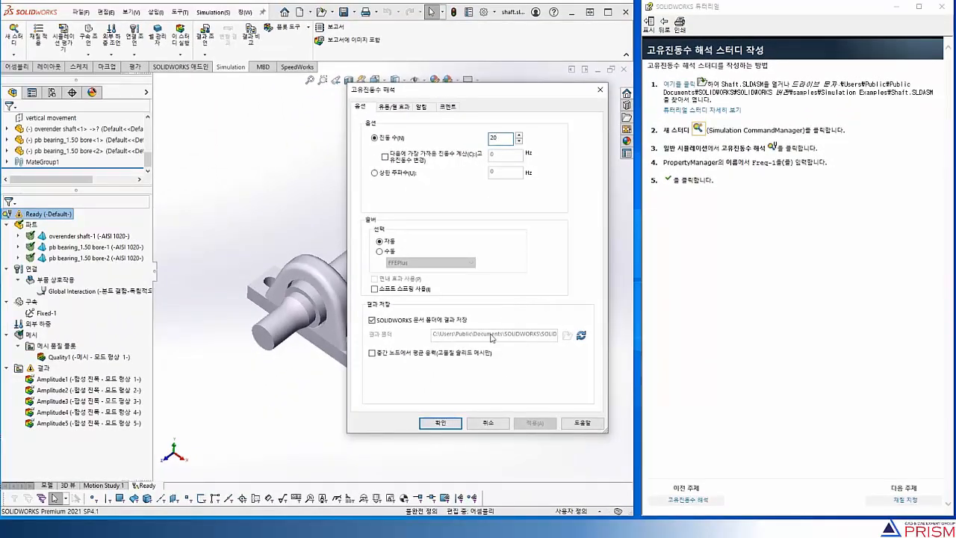
left_click(439, 422)
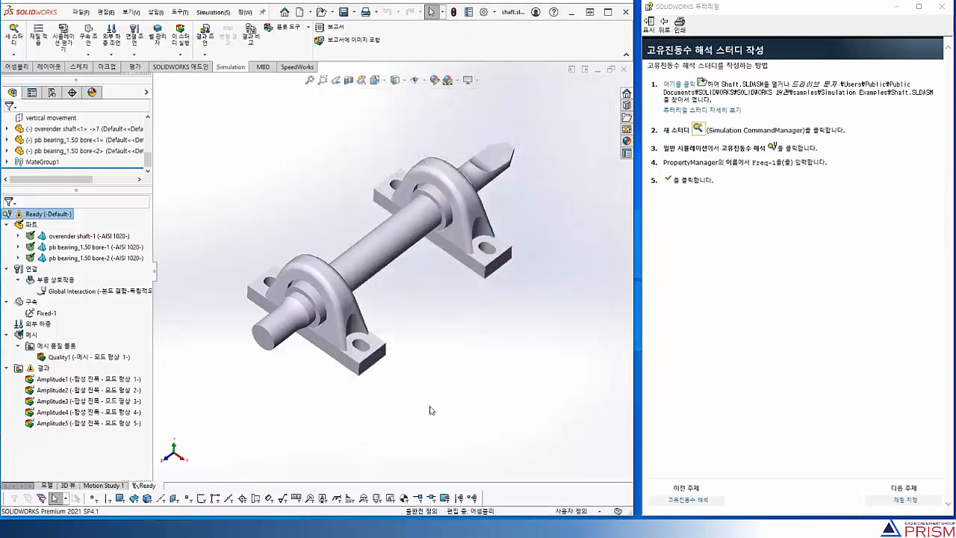
Run the Ready frequency study with the solver's detailed progress expanded.
right_click(54, 219)
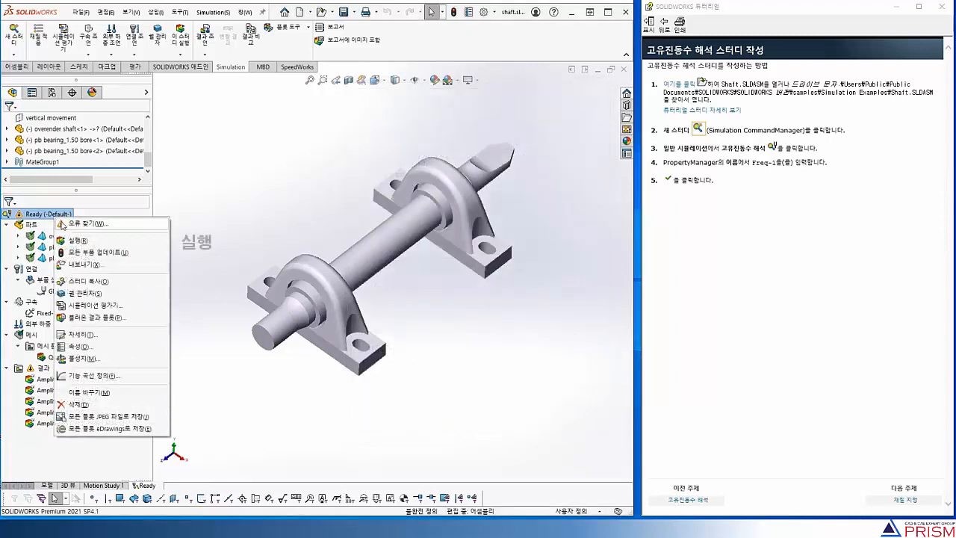
left_click(90, 240)
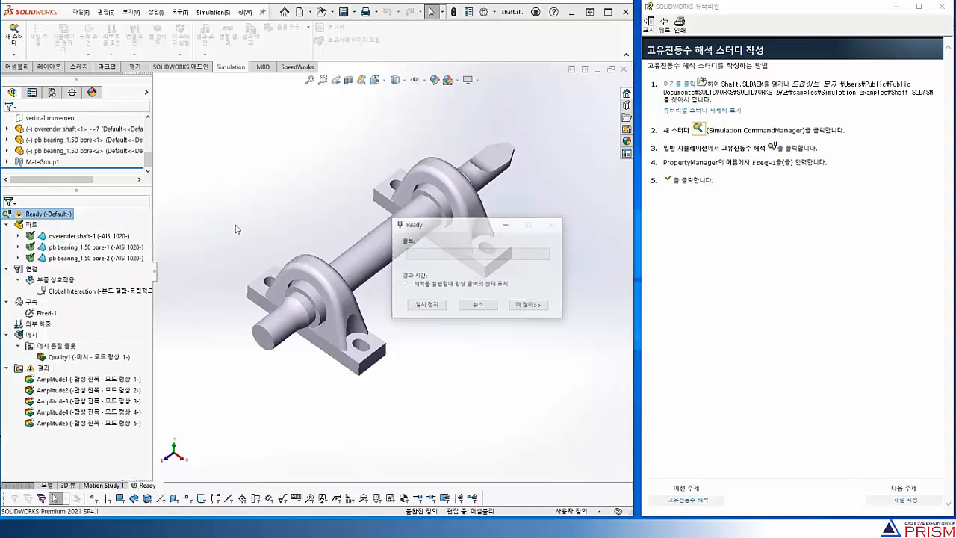
left_click(530, 305)
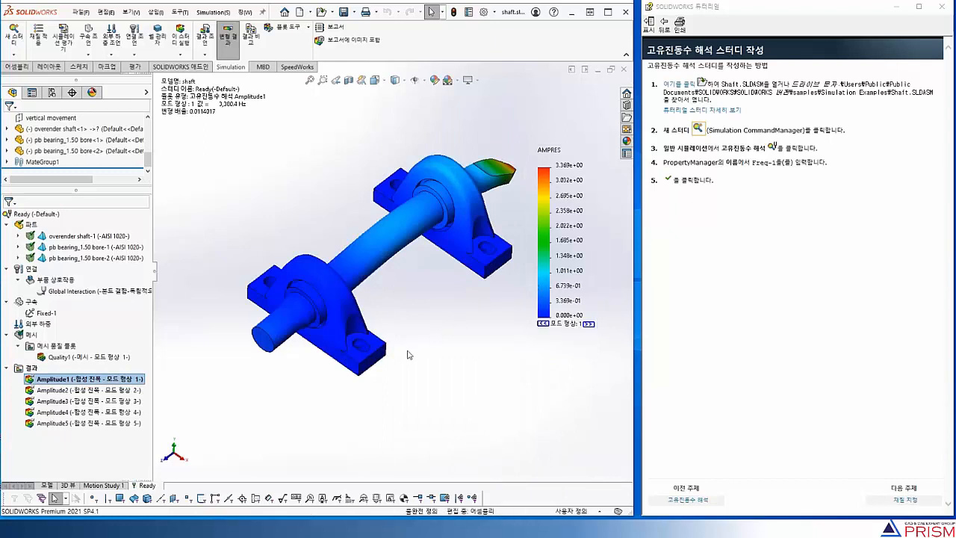
Animate the Amplitude1 mode shape plot to see how the shaft moves, and close the animation.
right_click(128, 381)
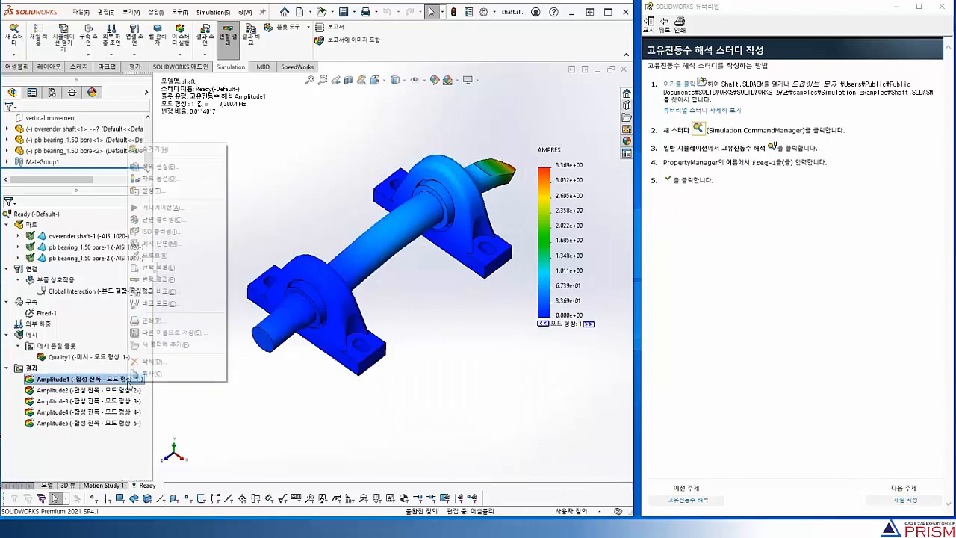
left_click(158, 206)
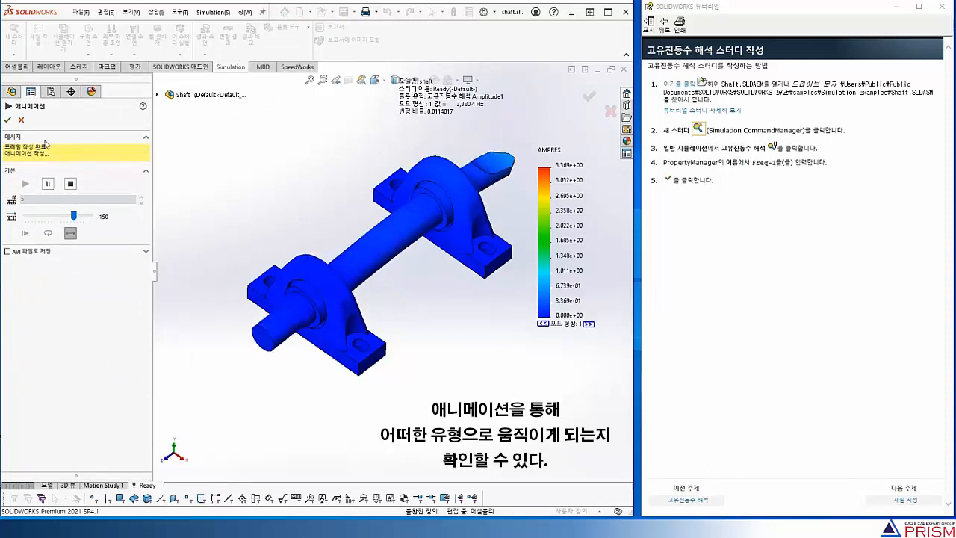
left_click(21, 121)
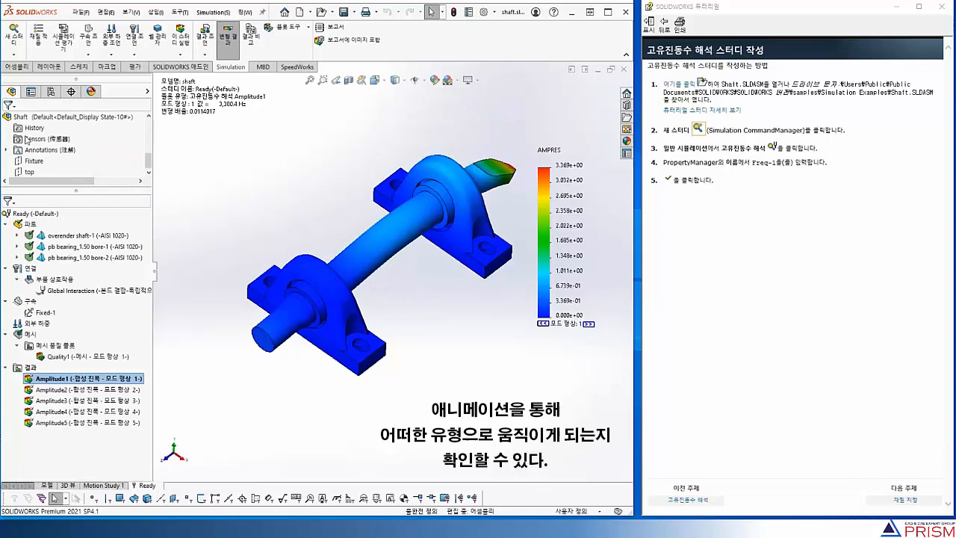
Display the Amplitude2 mode shape plot, animate it to see how the shaft moves, and close the animation.
double_click(74, 389)
right_click(74, 389)
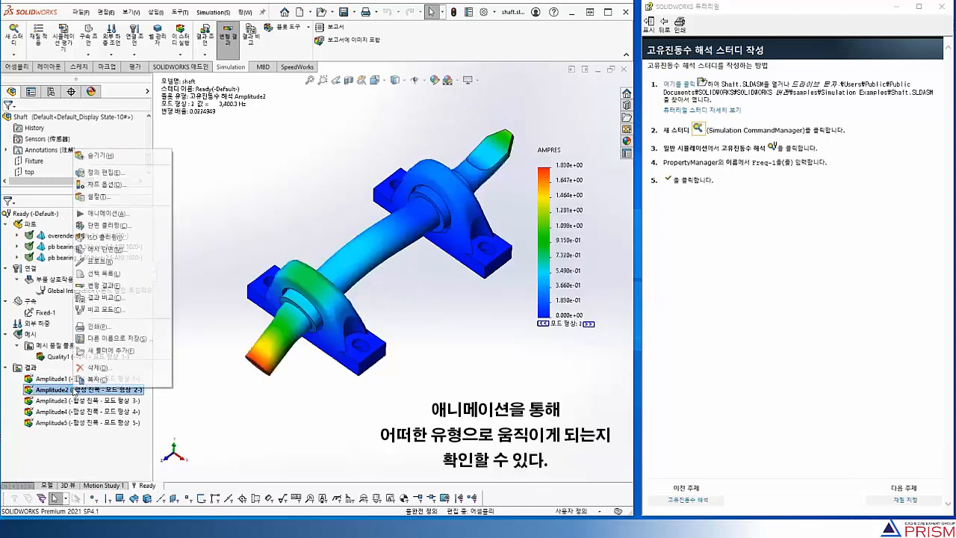
left_click(109, 219)
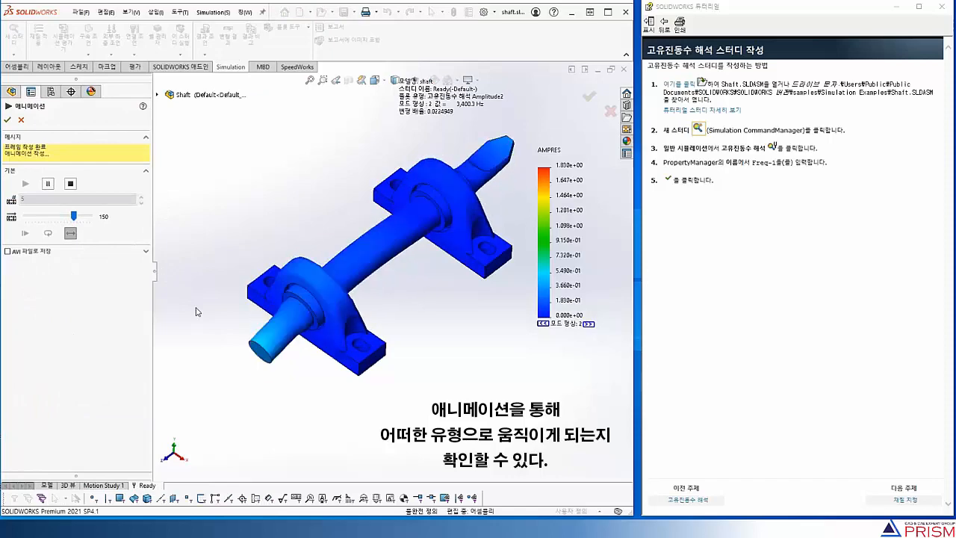
left_click(21, 119)
Display the Amplitude3, Amplitude4 and Amplitude5 mode shape plots one after another to compare their deformation.
double_click(91, 401)
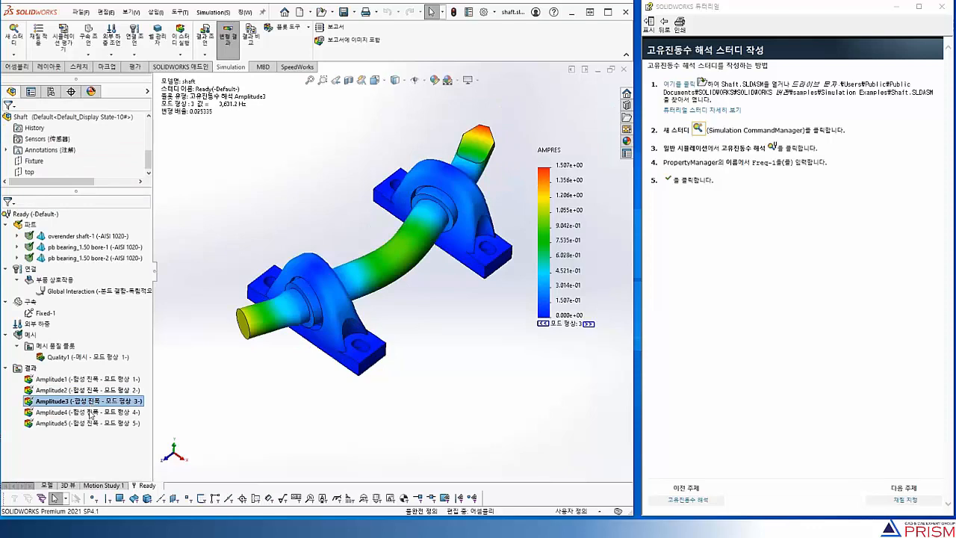
double_click(90, 413)
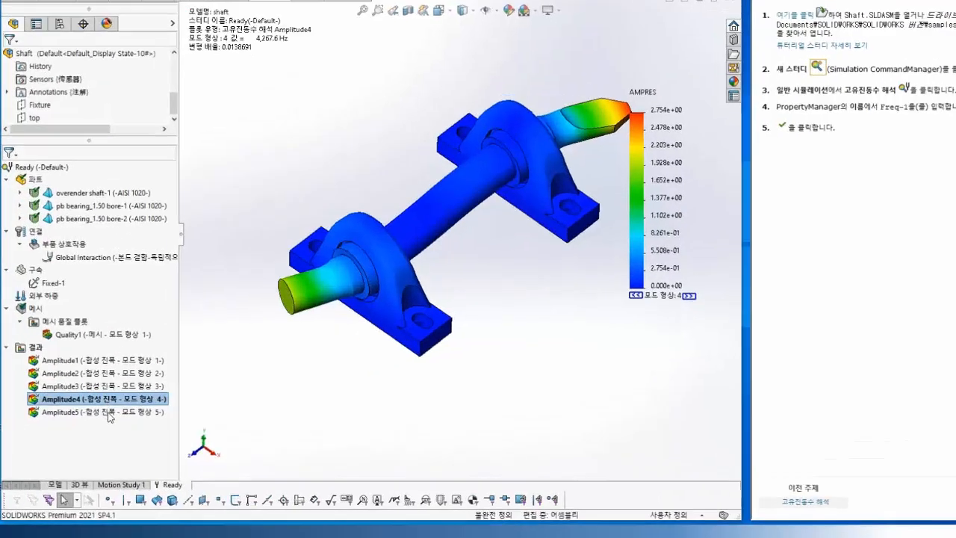
double_click(91, 422)
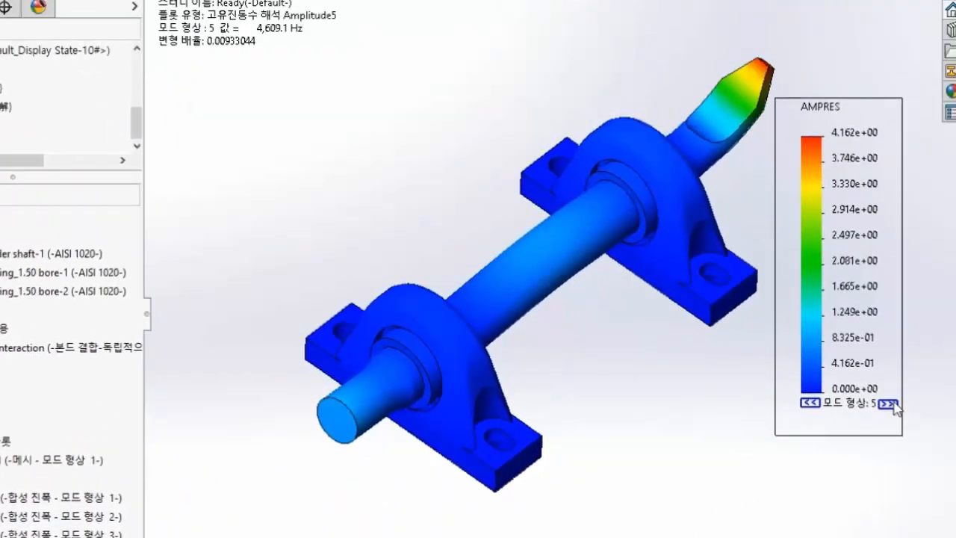
Step the Amplitude5 plot forward from mode shape 6 through mode shape 20 to inspect each deformation.
left_click(889, 404)
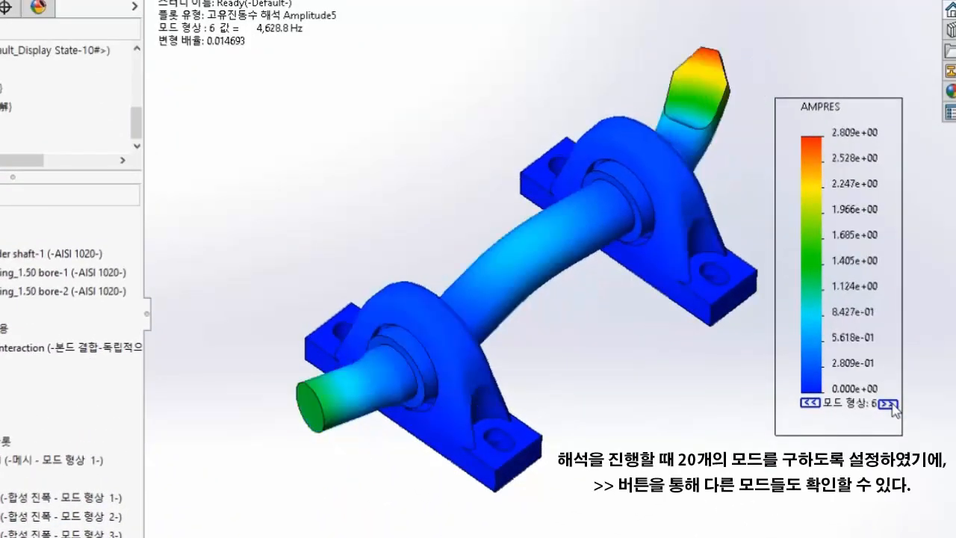
left_click(889, 404)
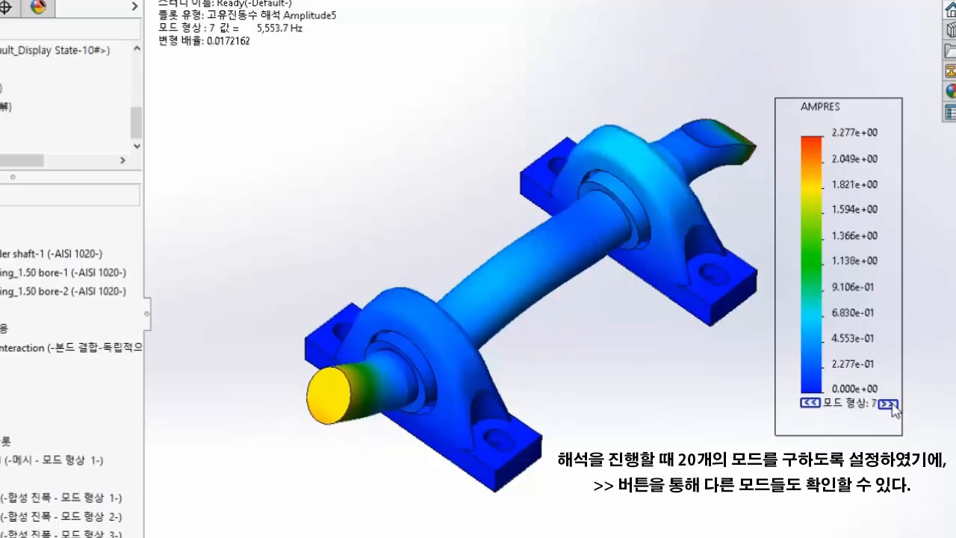
left_click(889, 404)
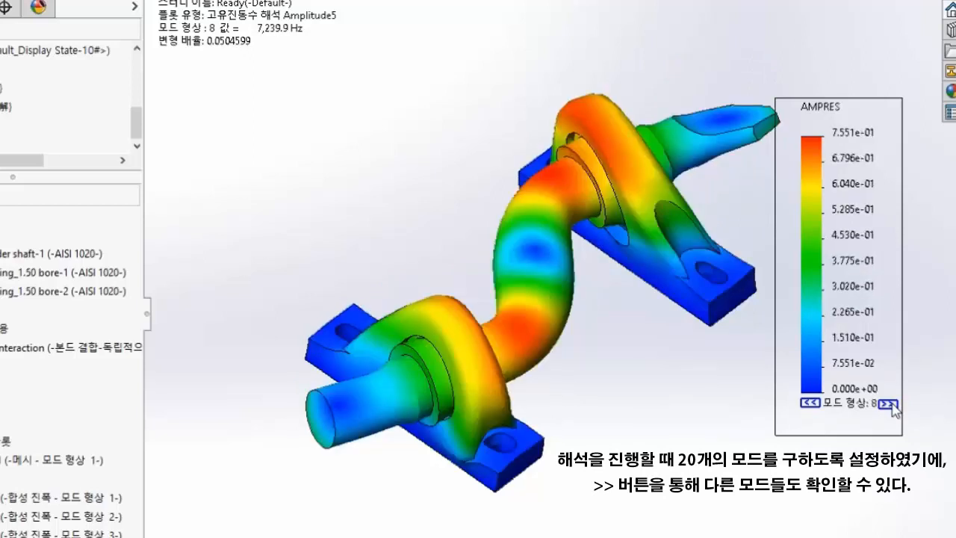
left_click(889, 404)
left_click(888, 404)
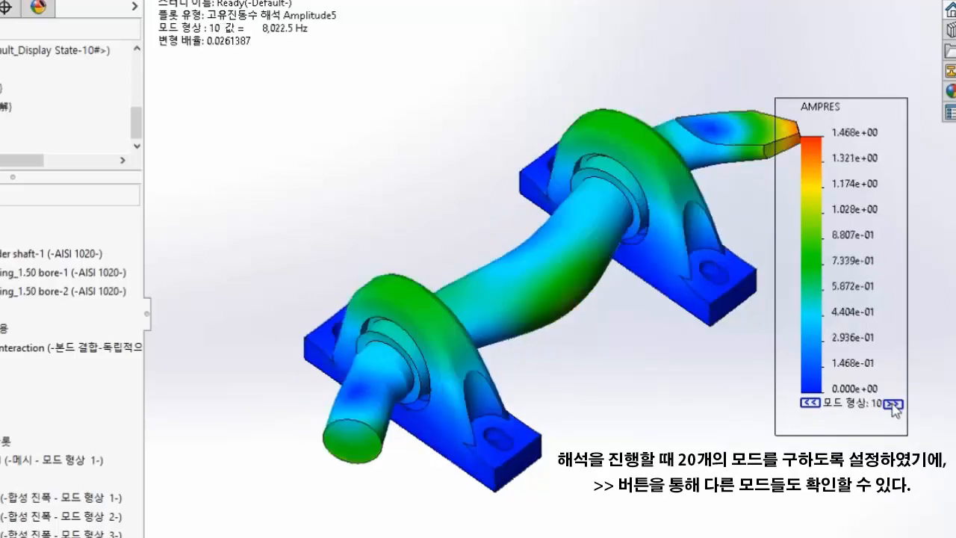
left_click(891, 404)
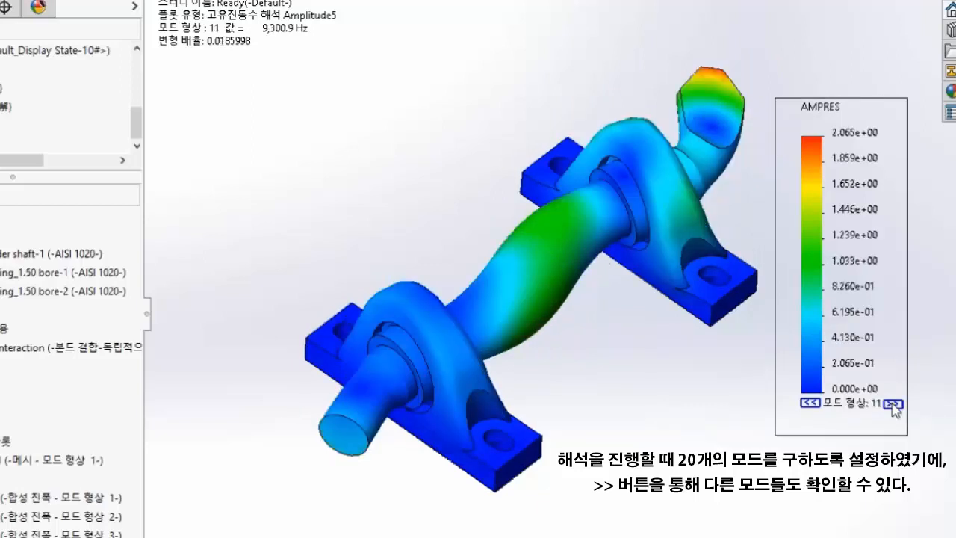
left_click(892, 404)
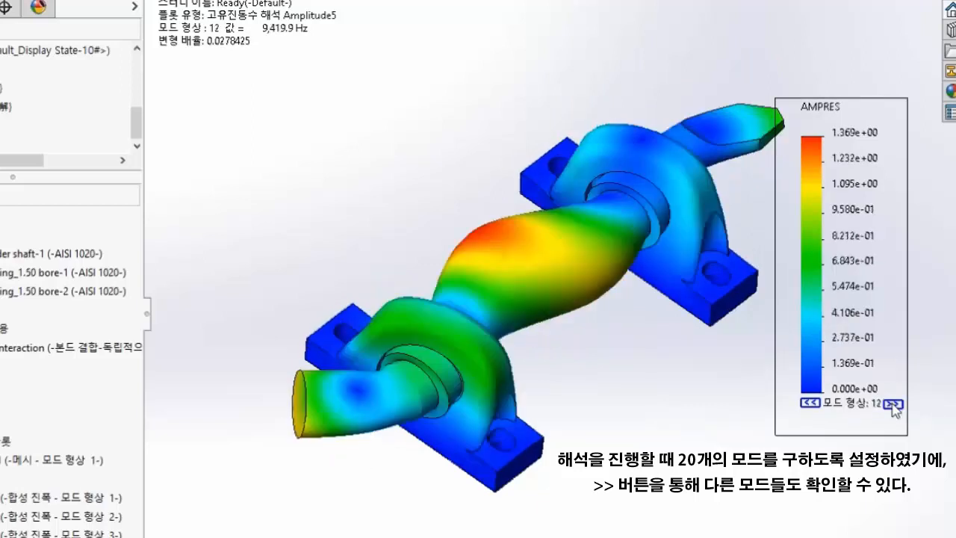
left_click(892, 404)
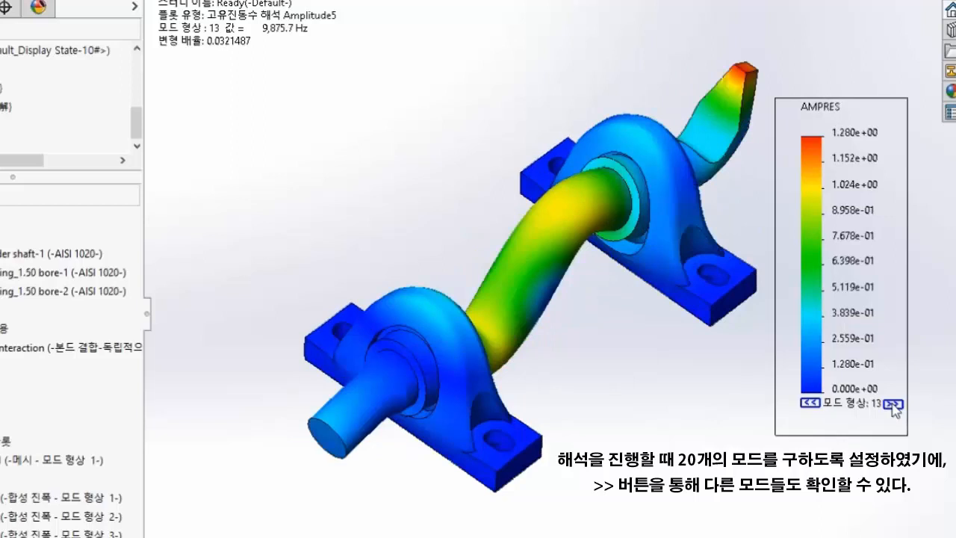
left_click(891, 404)
left_click(891, 404)
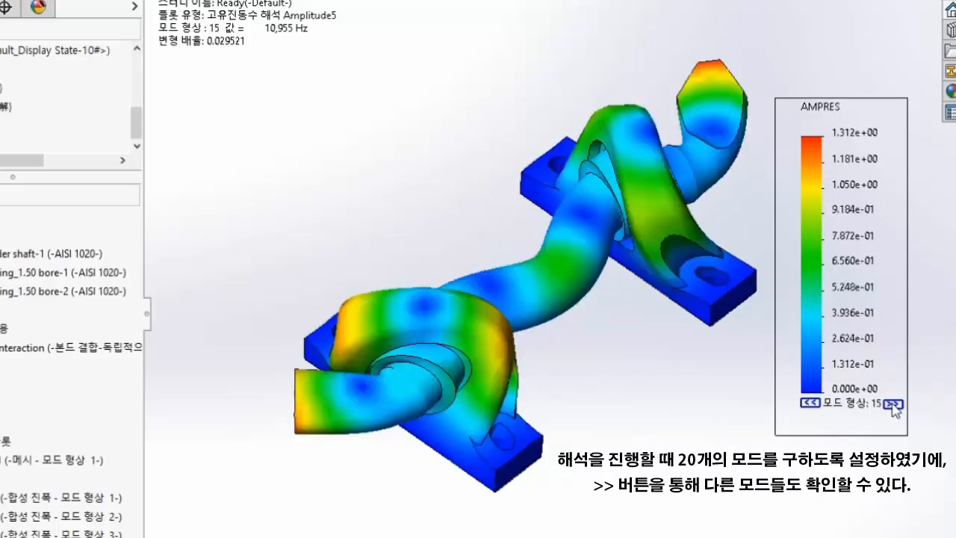
left_click(891, 404)
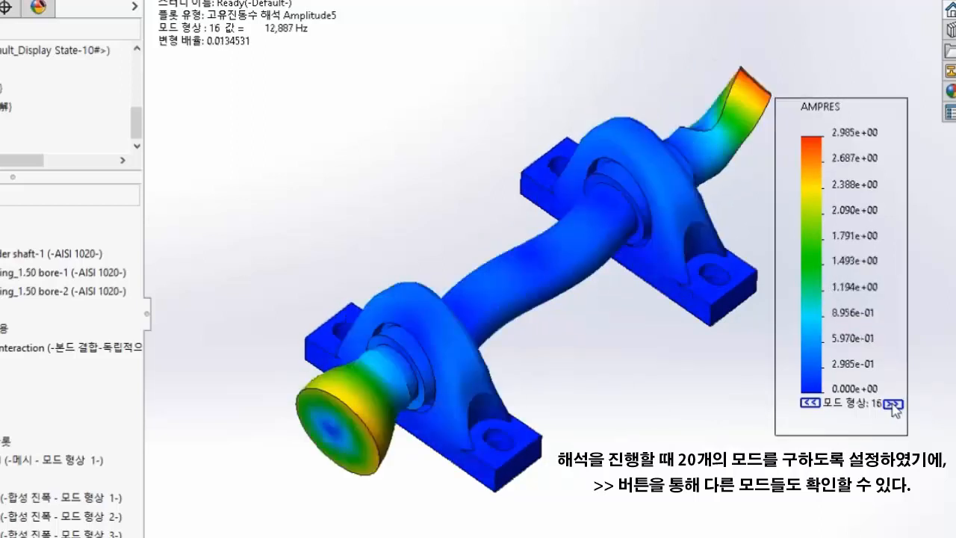
left_click(892, 404)
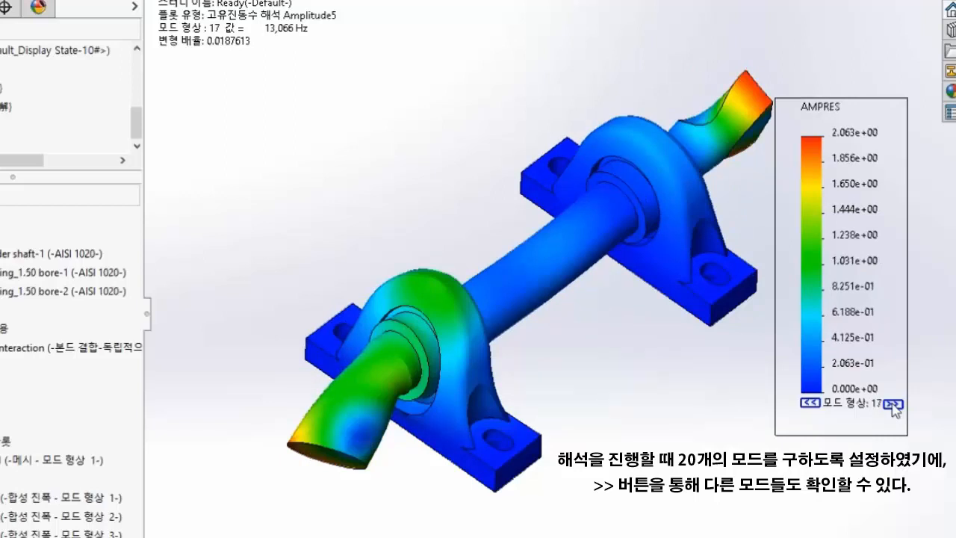
left_click(891, 404)
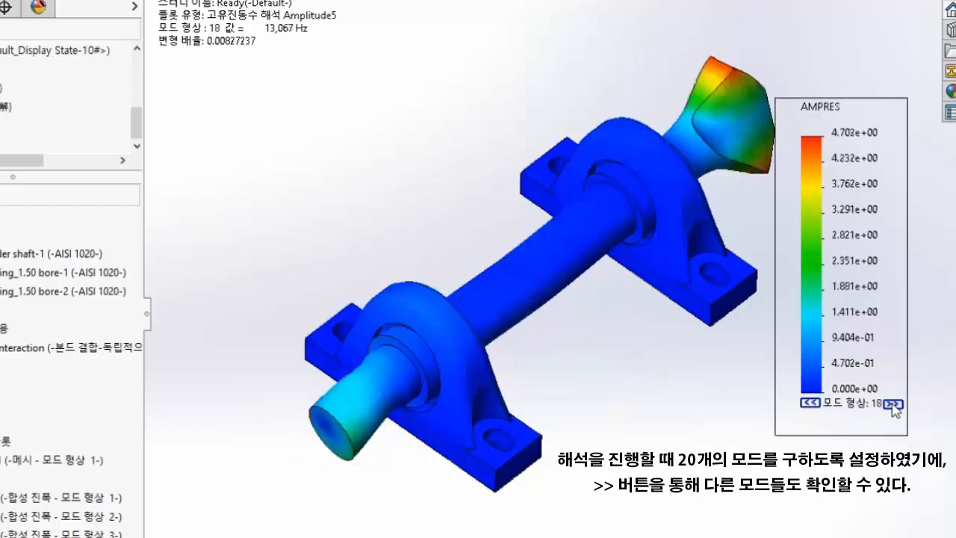
left_click(892, 404)
left_click(891, 404)
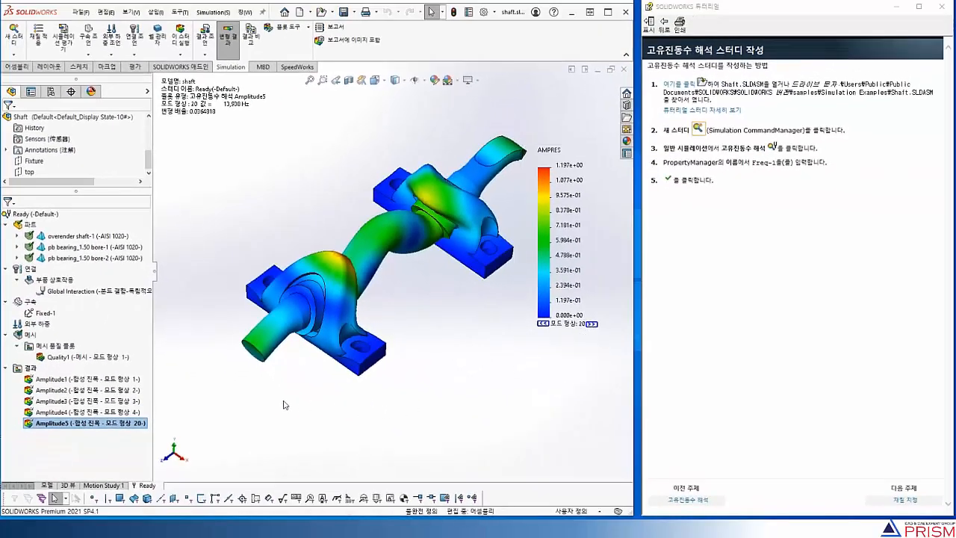
List the Ready study's resonant frequencies in a window enlarged to show all 20 modes, close it and hide the Amplitude5 plot.
right_click(29, 369)
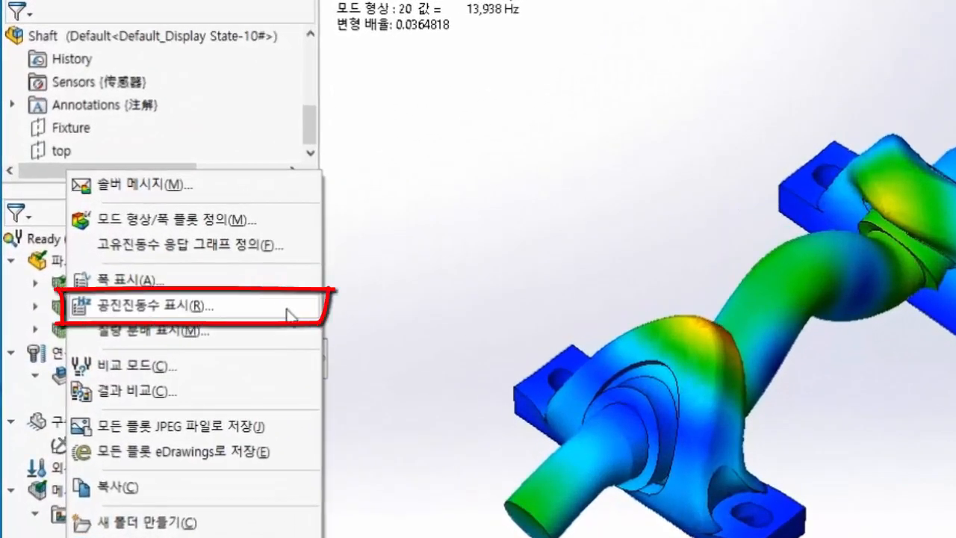
left_click(287, 310)
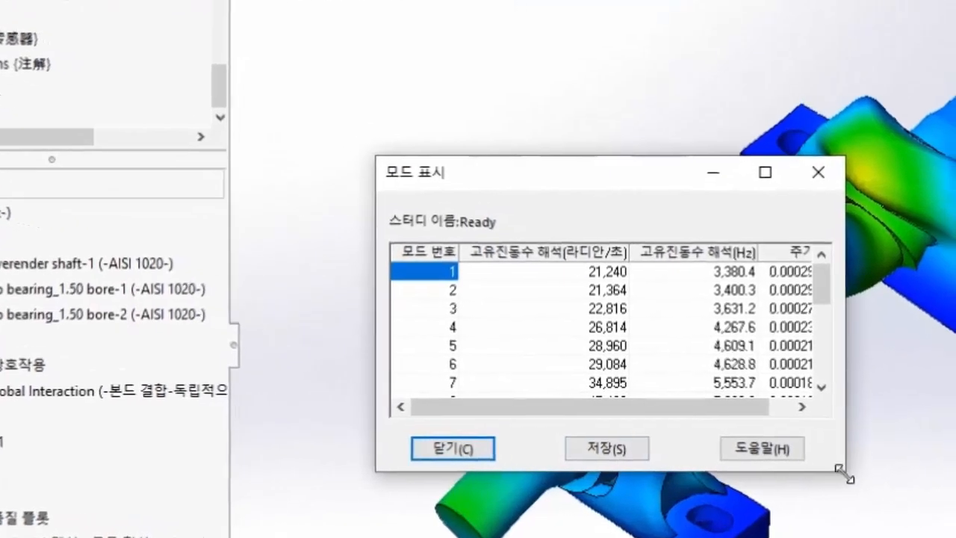
left_click_drag(844, 474, 952, 534)
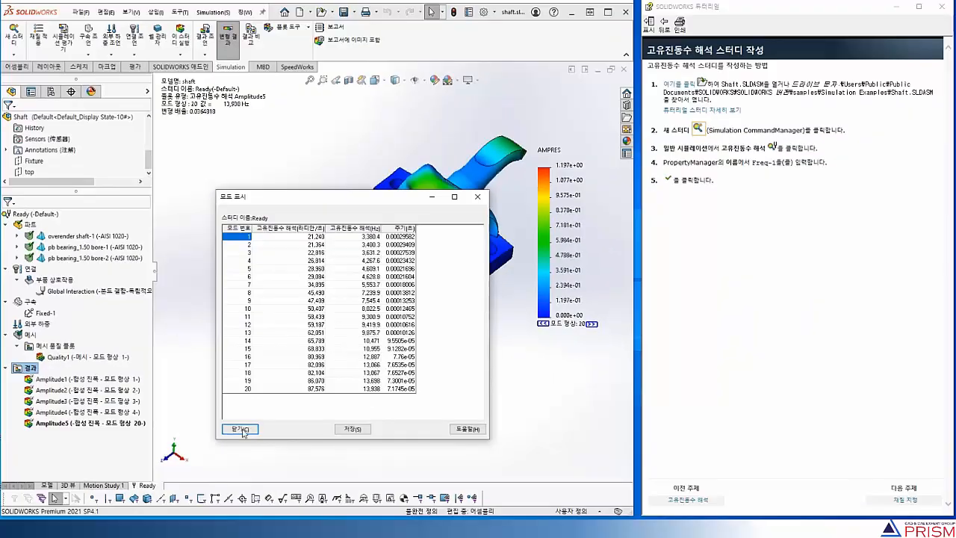
left_click(241, 429)
right_click(122, 424)
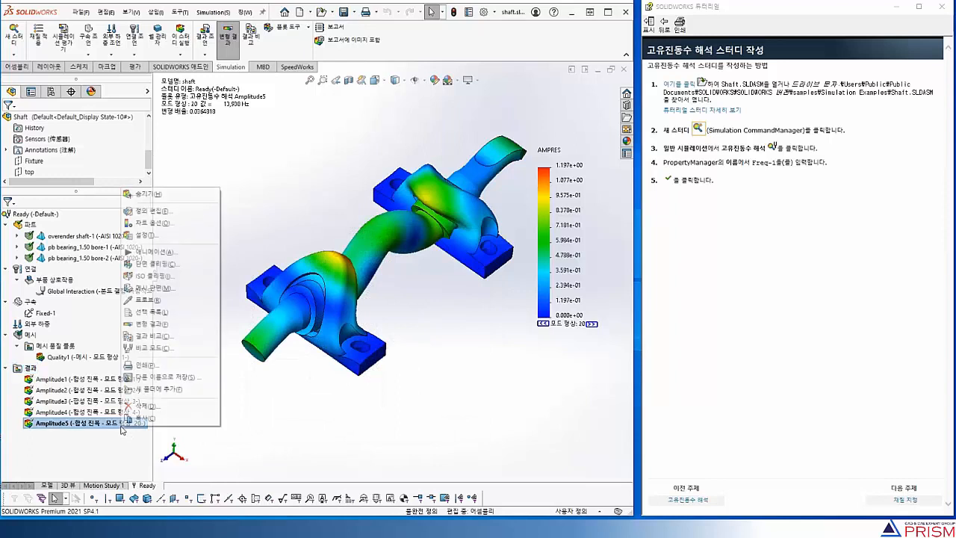
left_click(148, 194)
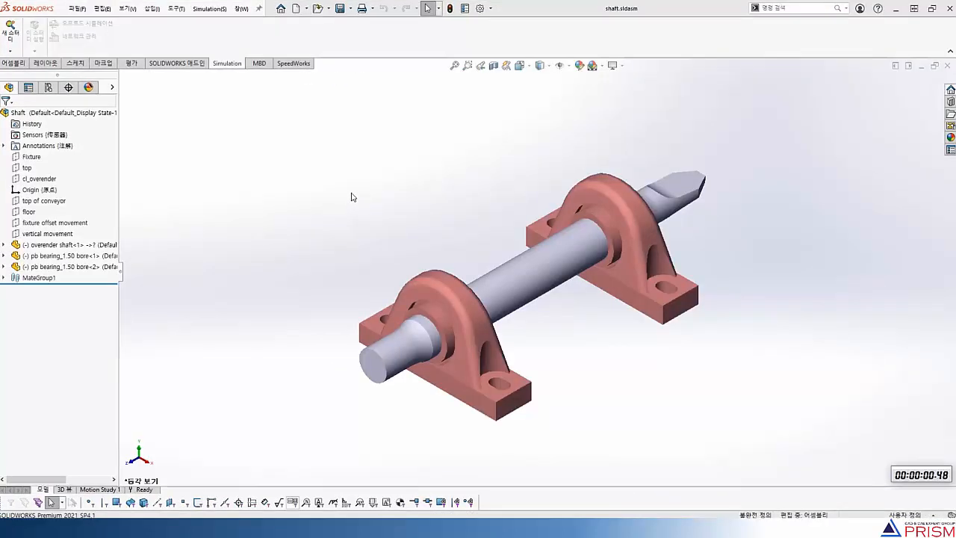
Create a new frequency study with the default name and confirm 5 frequencies in its properties.
left_click(20, 31)
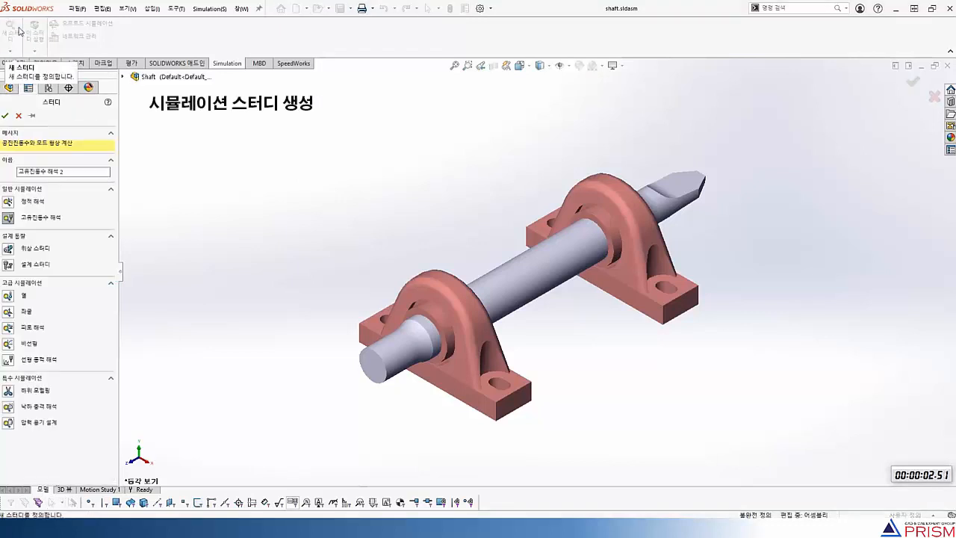
left_click(4, 115)
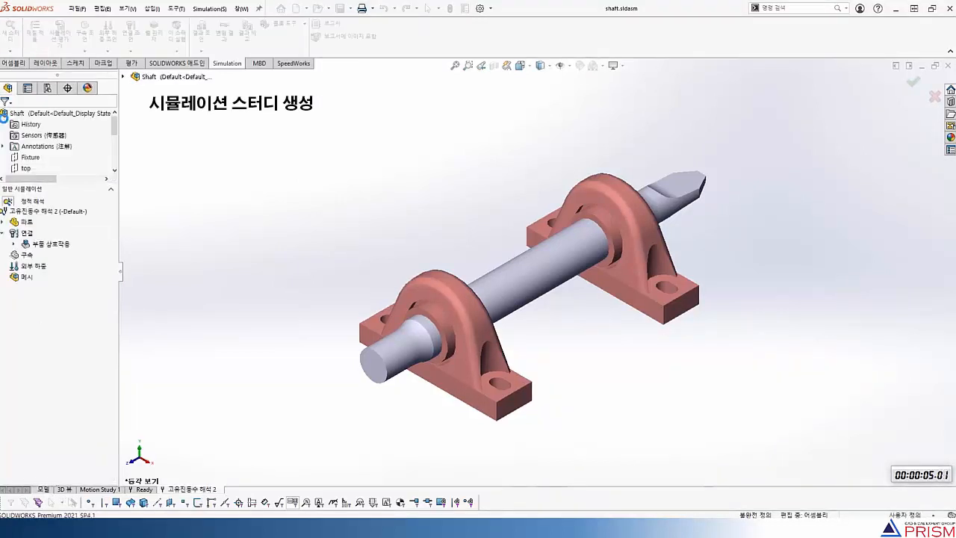
right_click(45, 211)
left_click(86, 311)
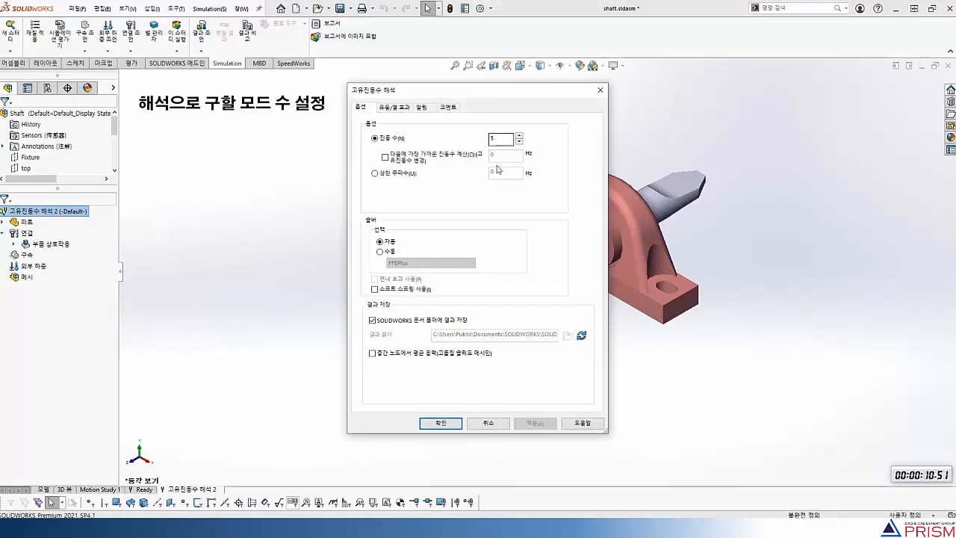
left_click(450, 425)
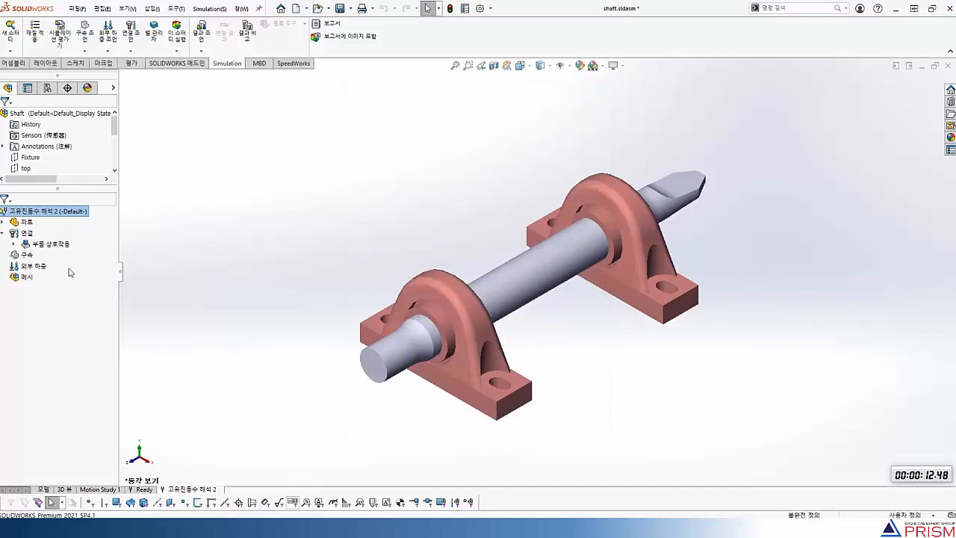
Apply the AISI 1020 steel material to all parts of the new frequency study.
double_click(12, 223)
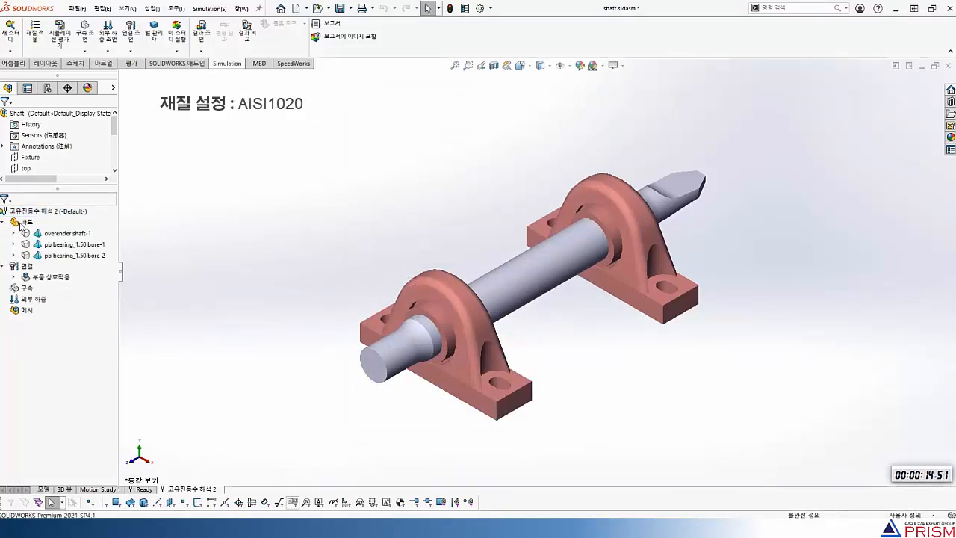
right_click(24, 223)
left_click(58, 231)
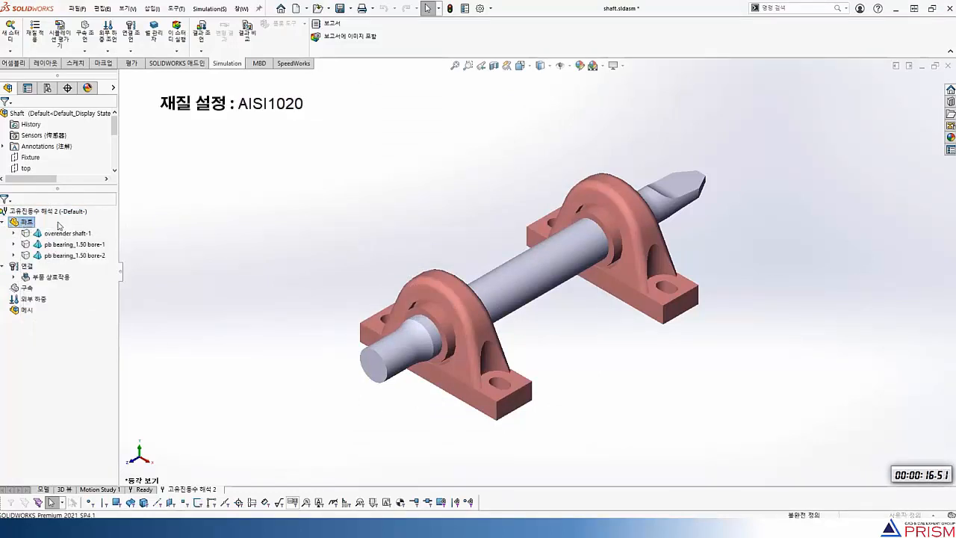
left_click(66, 113)
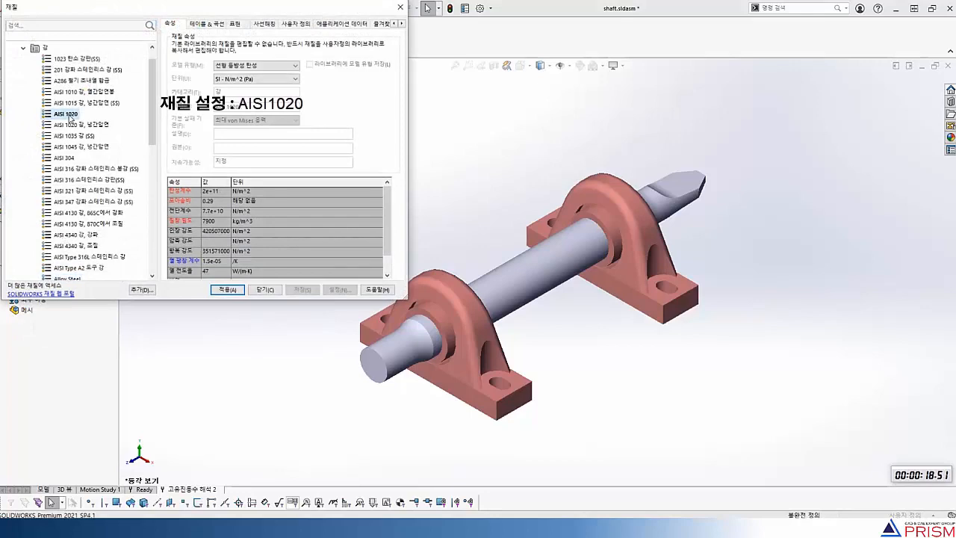
left_click(218, 290)
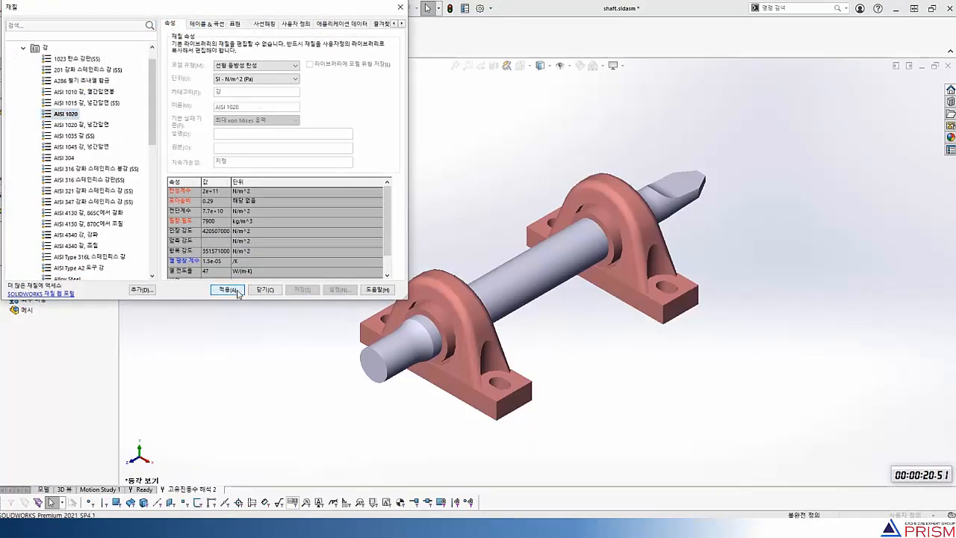
left_click(269, 290)
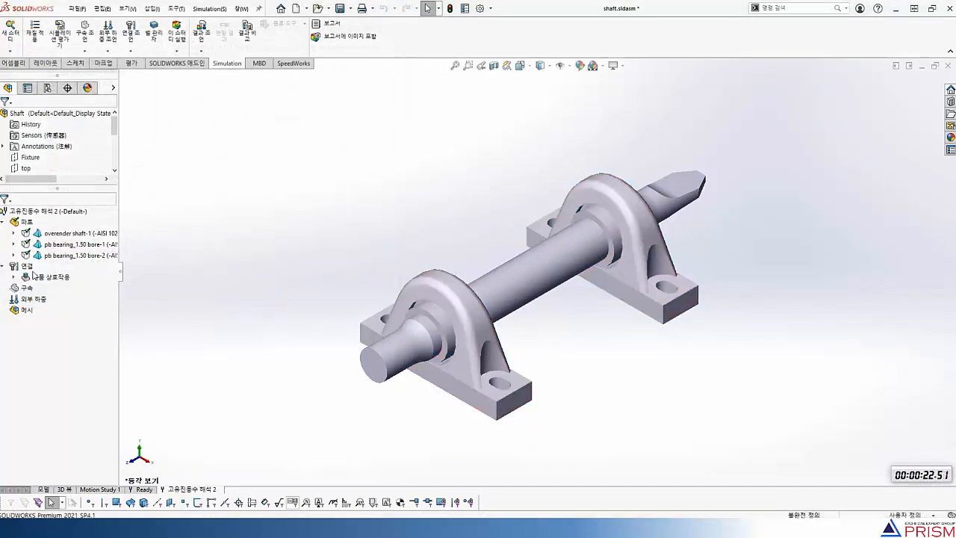
Check the global component interaction and apply a fixed geometry fixture to the bottom faces of both bearing bases.
left_click(13, 278)
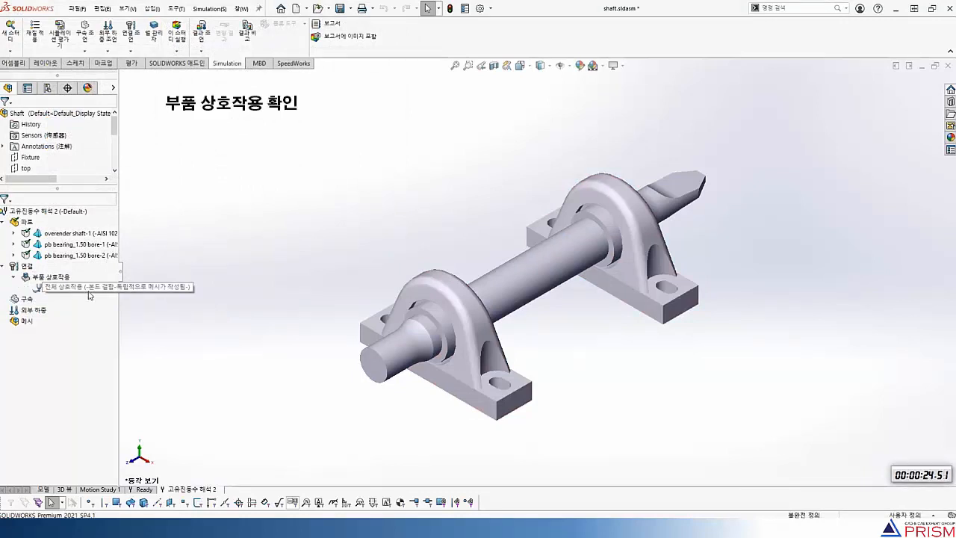
right_click(16, 300)
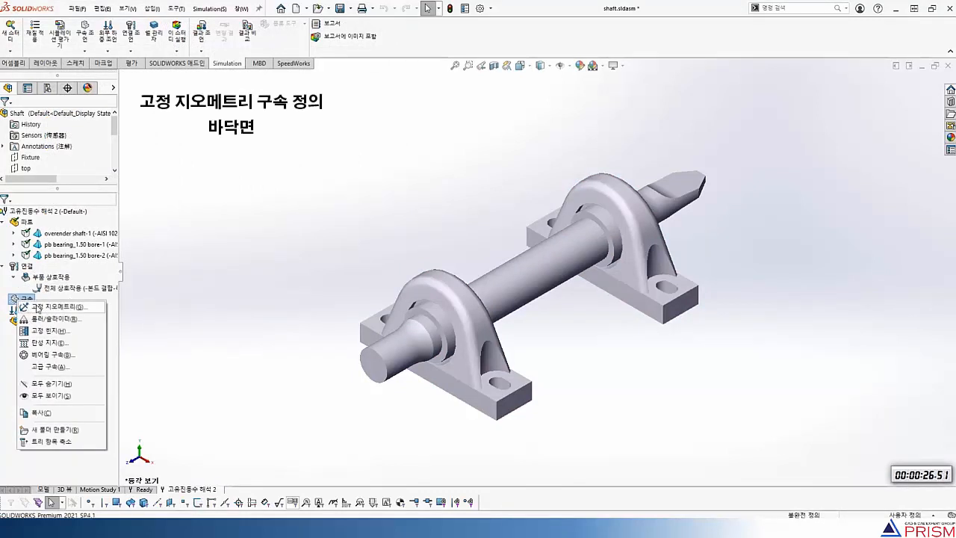
left_click(37, 307)
middle_click_drag(234, 399, 436, 226)
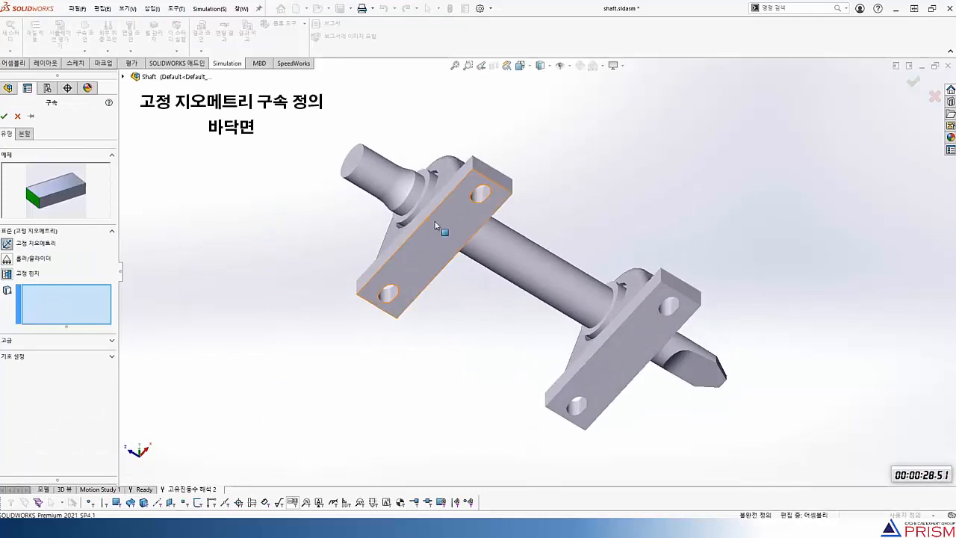
left_click(463, 230)
left_click(633, 354)
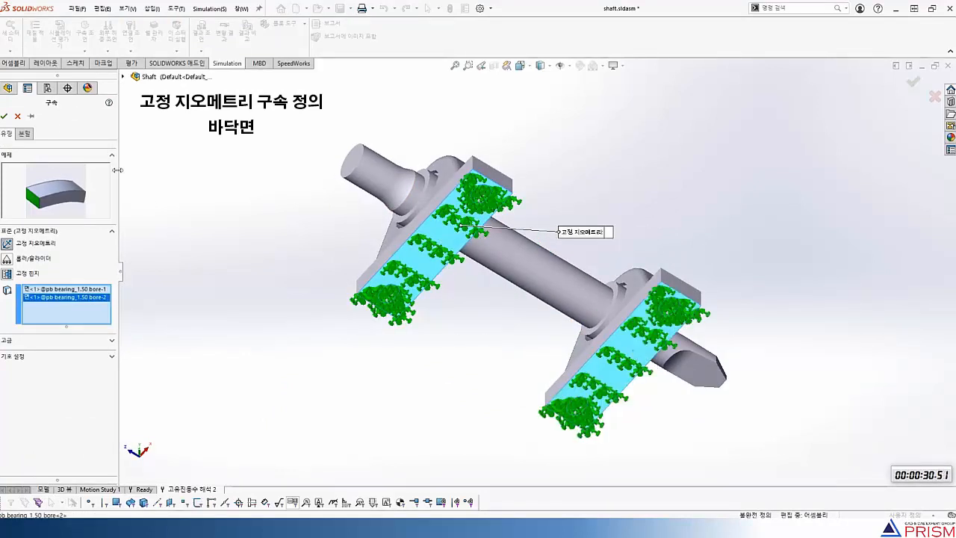
key("Return")
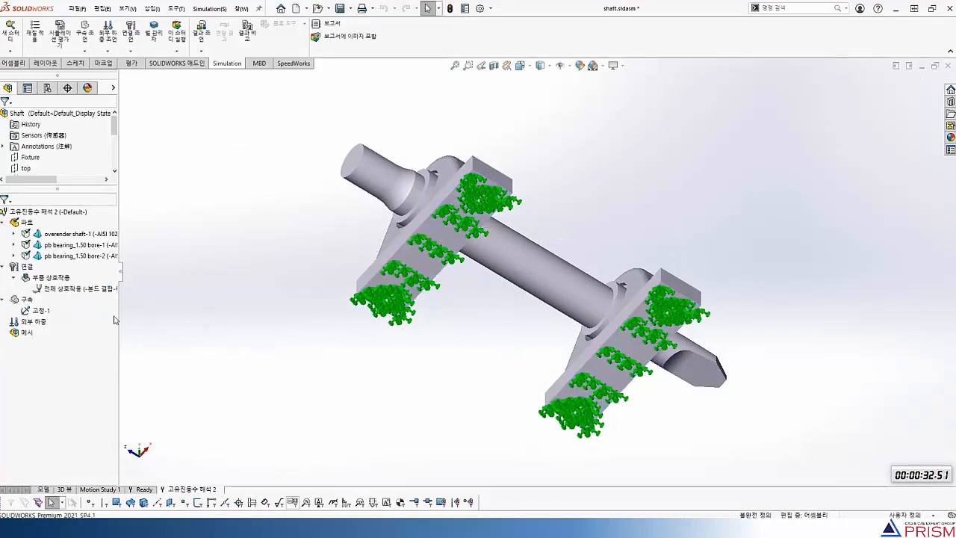
key("ctrl+7")
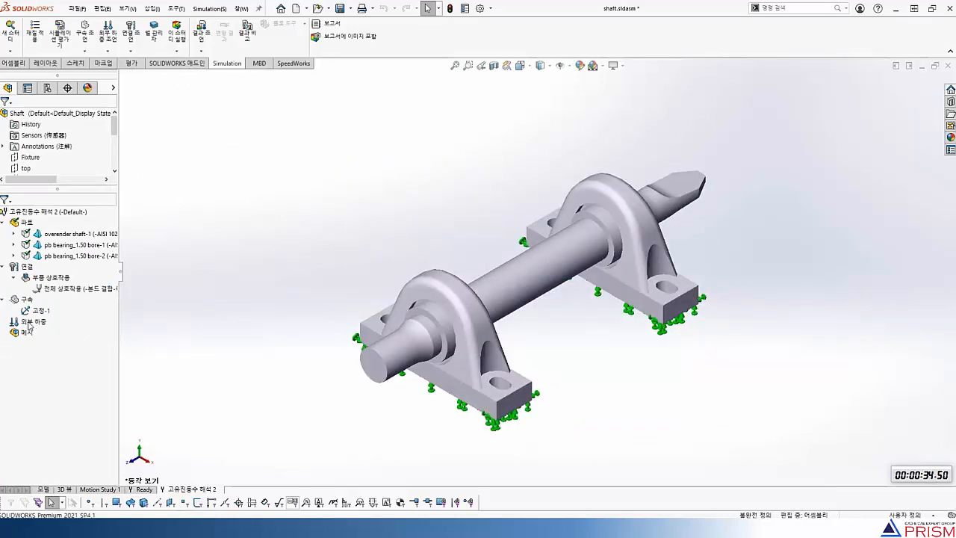
Mesh the assembly with a curvature-based mesh at the default density and run the frequency study.
right_click(23, 336)
left_click(48, 342)
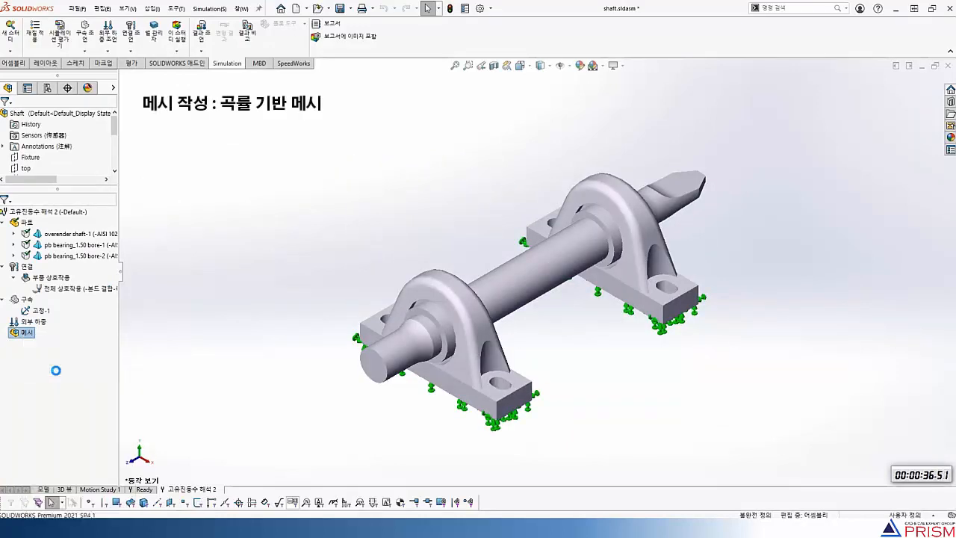
left_click(38, 220)
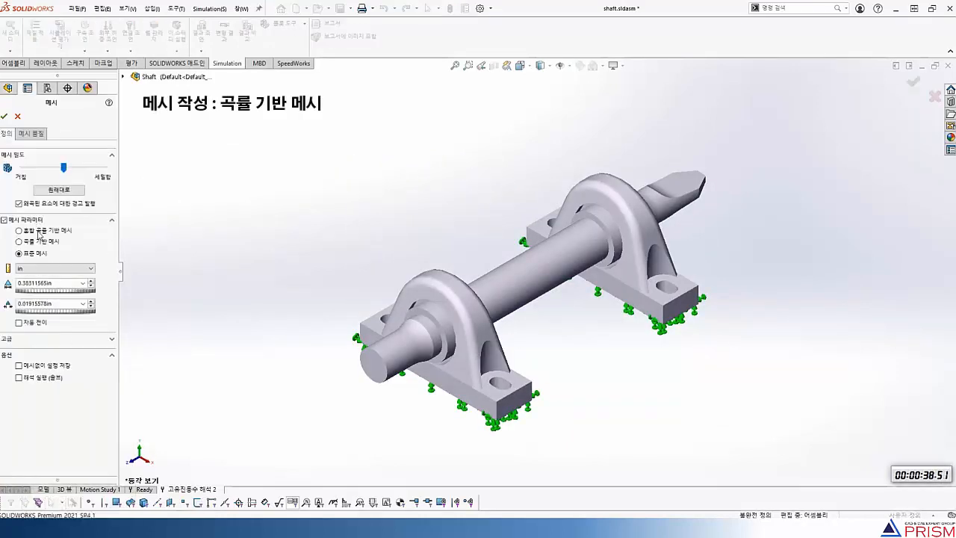
left_click(40, 242)
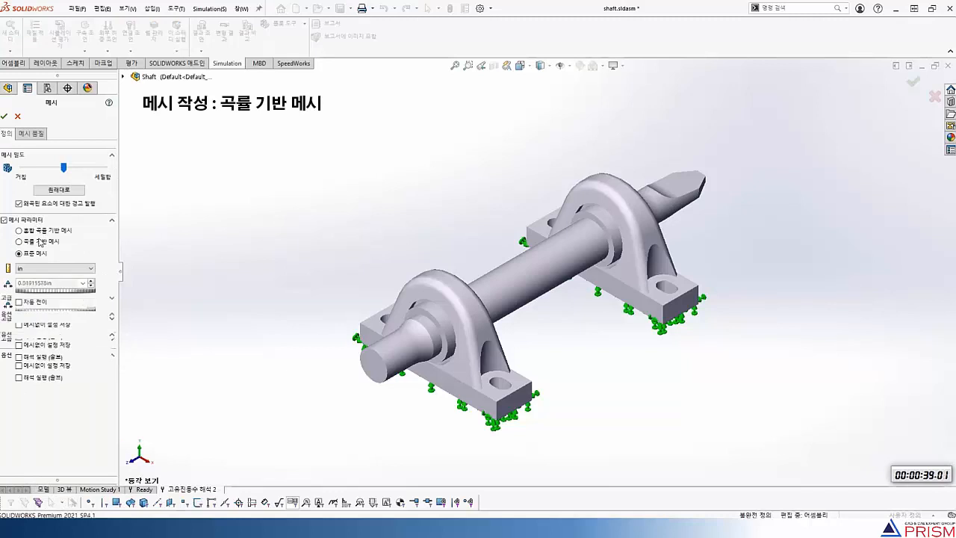
left_click(4, 116)
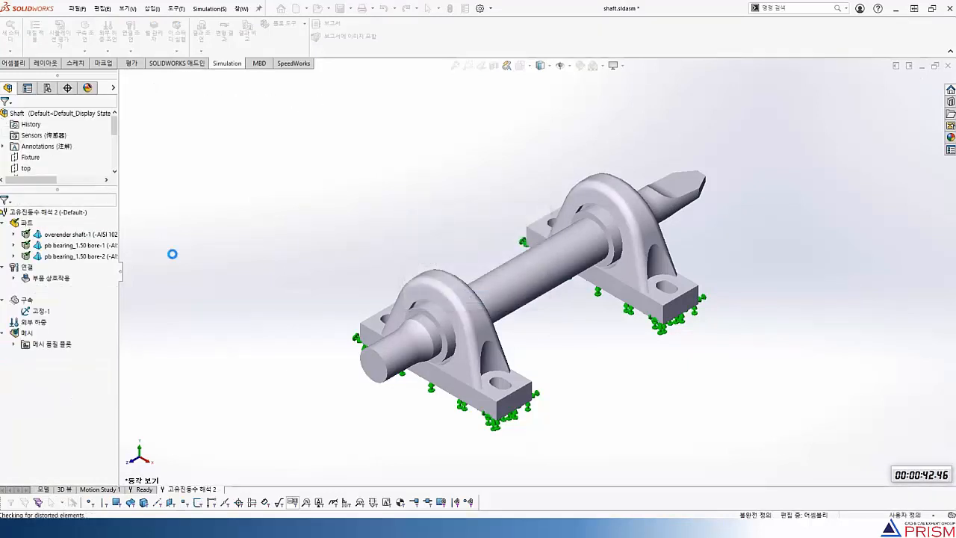
left_click(177, 42)
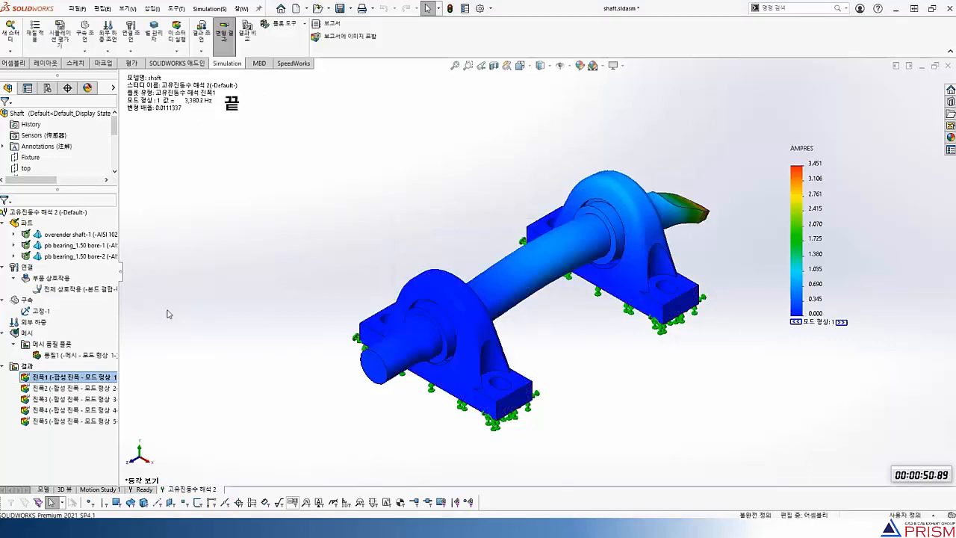
Display the Amplitude2 through Amplitude5 result plots one after another to inspect mode shapes 2 to 5.
double_click(101, 386)
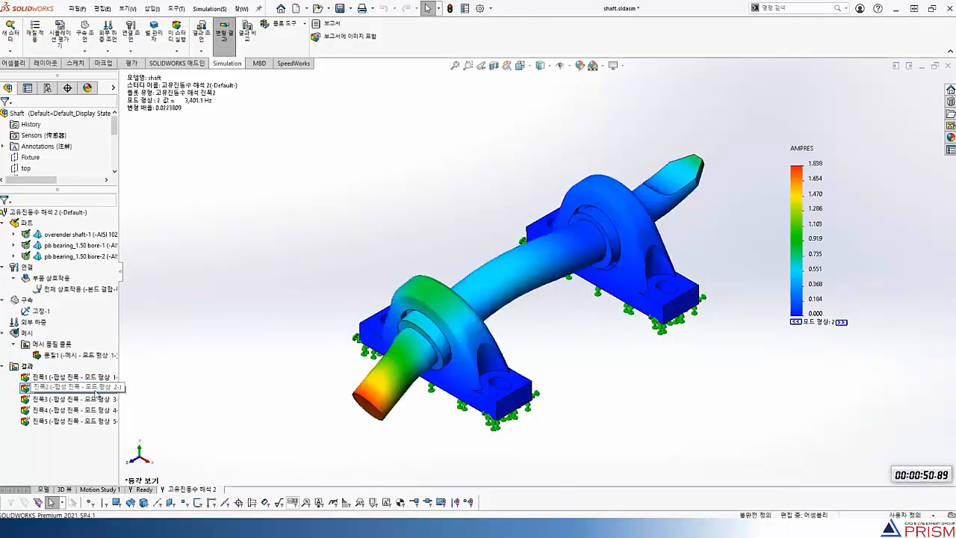
double_click(84, 400)
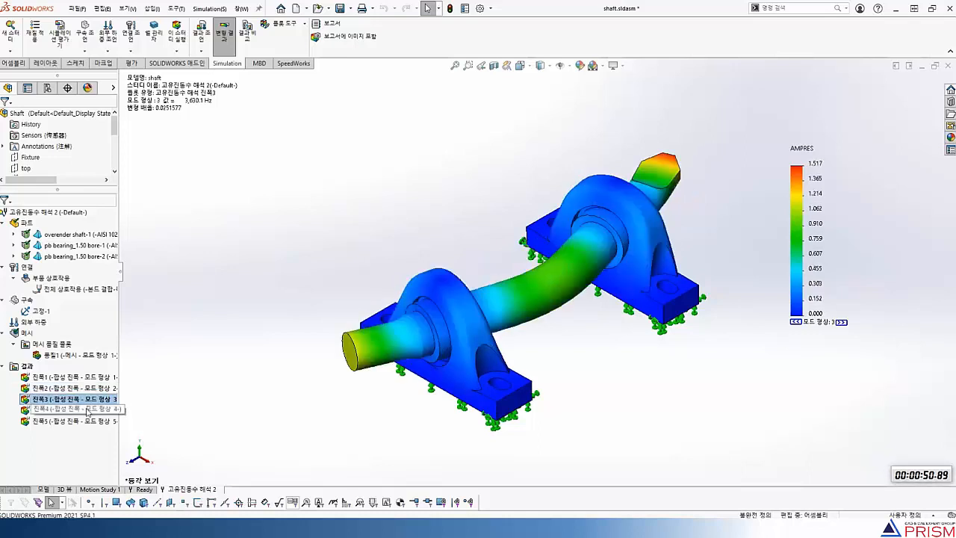
double_click(85, 409)
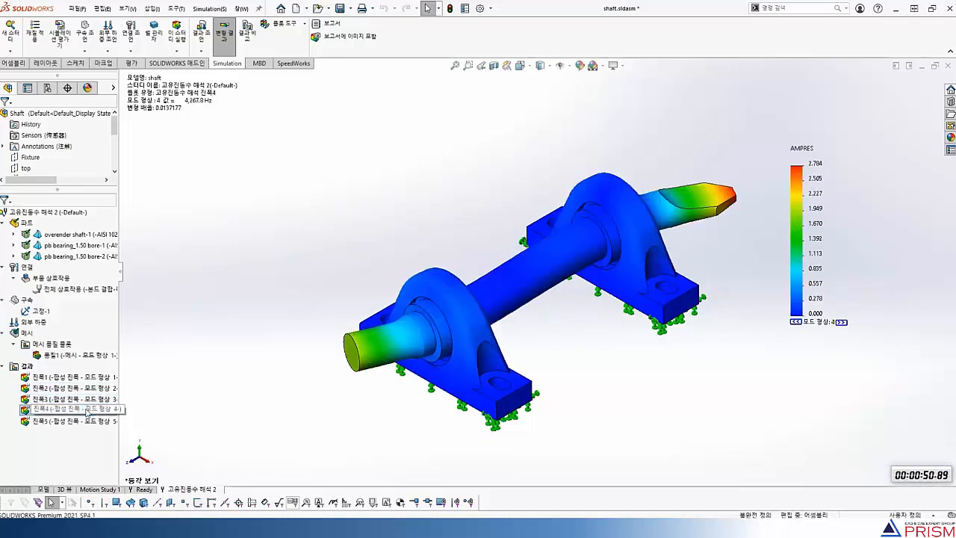
double_click(87, 421)
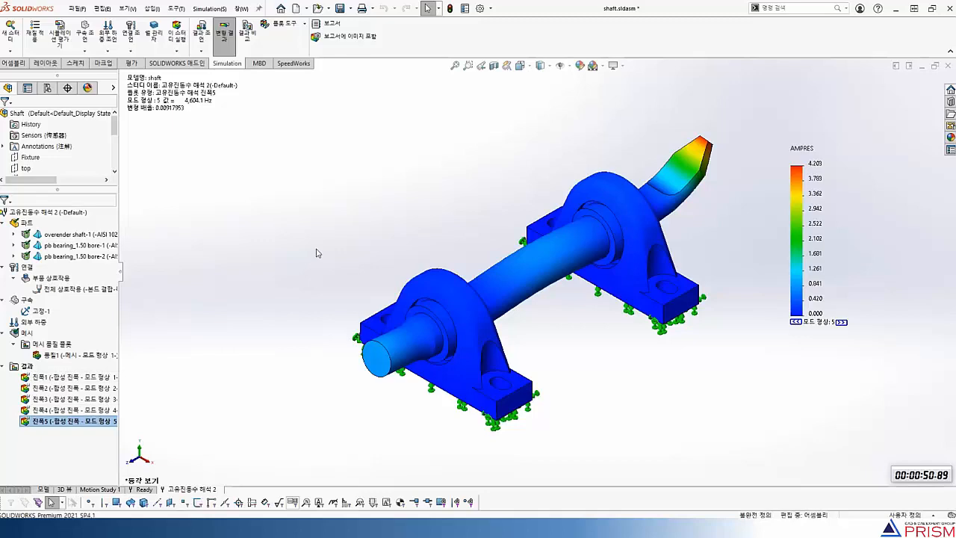